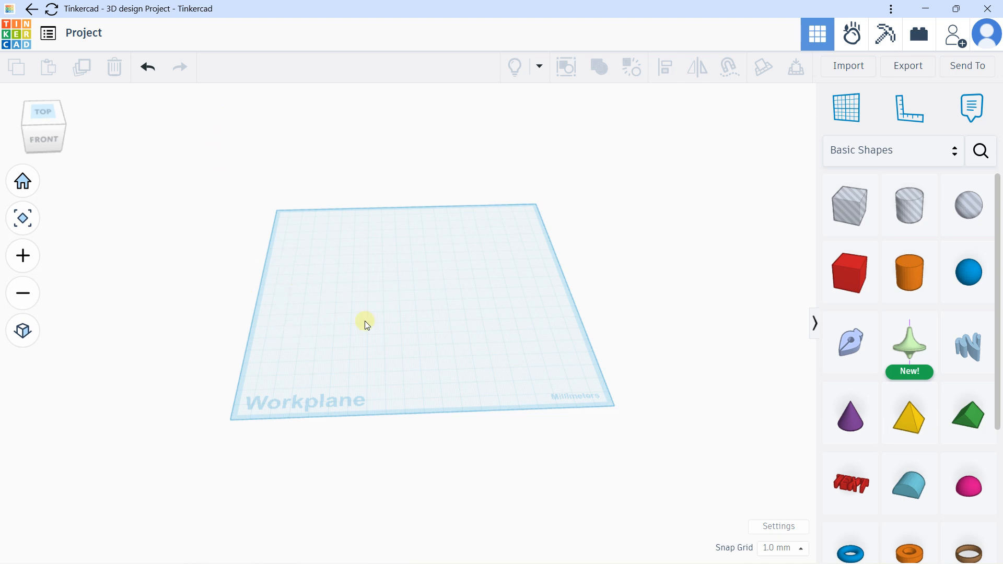
Step: Place a solid red box near the centre of the workplane
mouse_move(300, 322)
middle_mouse_down()
mouse_move(275, 330)
mouse_move(311, 322)
mouse_move(288, 272)
mouse_move(283, 315)
middle_mouse_up()
scroll(283, 314, "up", 1)
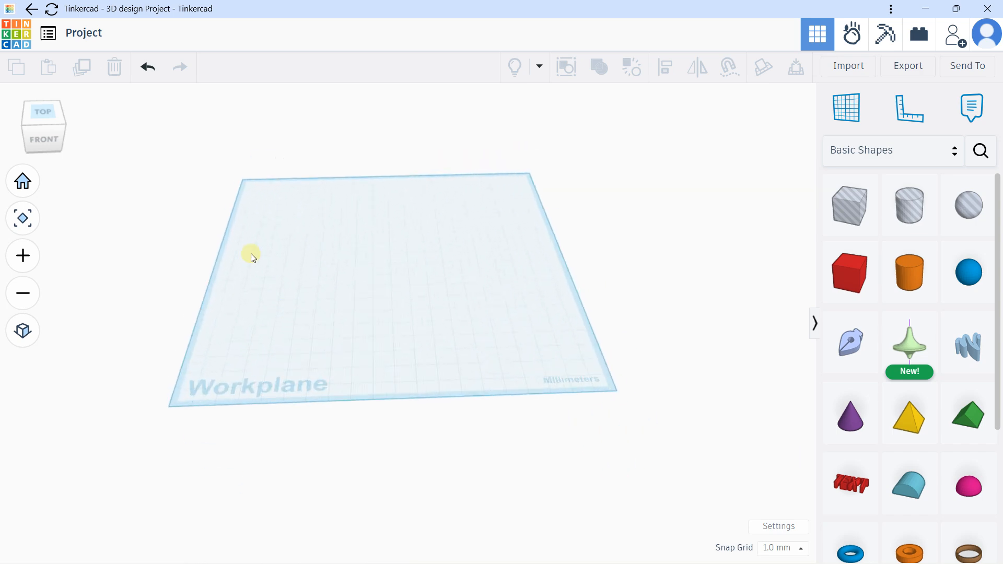
middle_click_drag(251, 253, 273, 256)
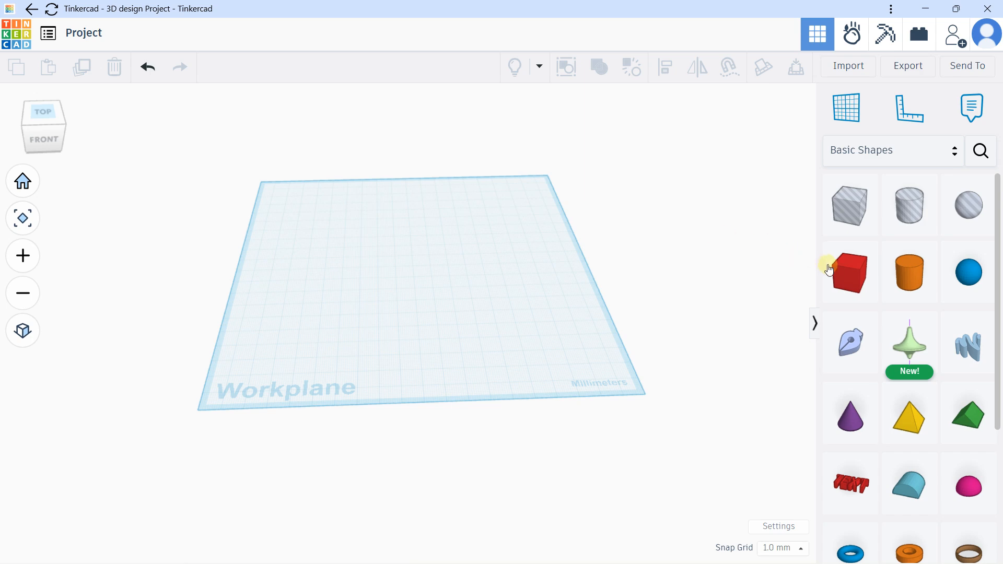
left_click_drag(838, 287, 374, 298)
scroll(402, 293, "up", 1)
right_click_drag(374, 299, 376, 320)
Step: Set the box's width to 60 mm
left_click(788, 311)
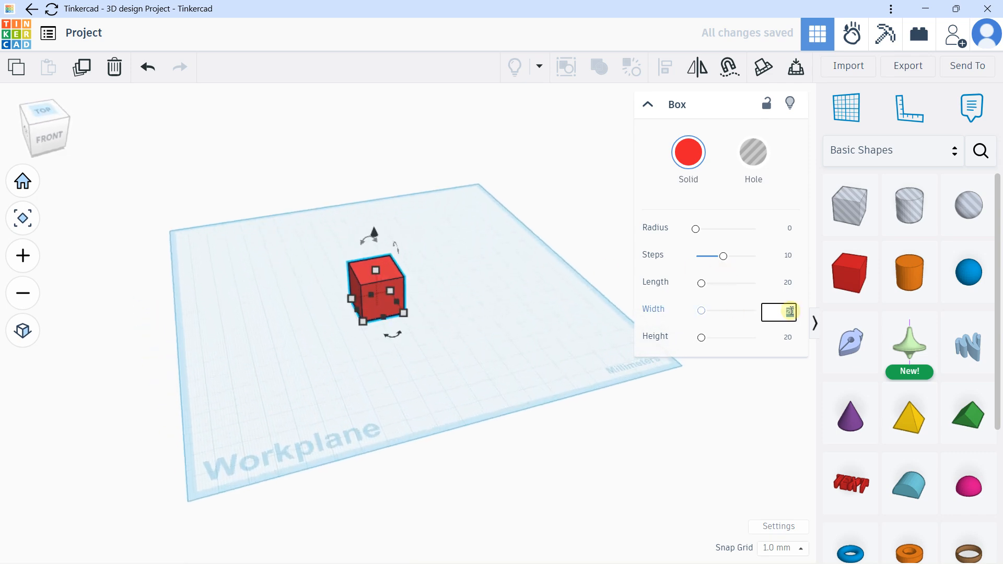
key("Caps_Lock")
type("^60")
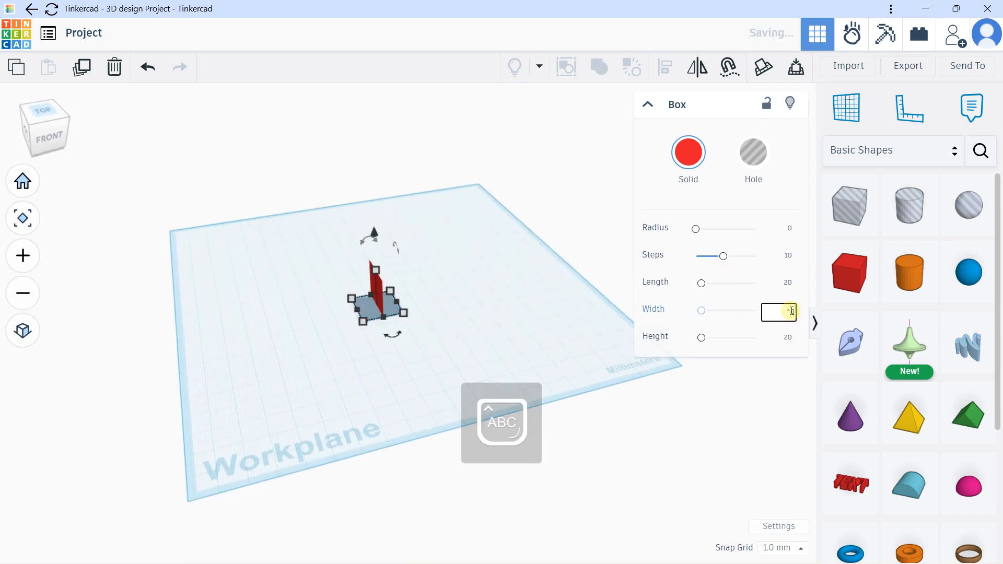
key("BackSpace")
key("BackSpace")
key("BackSpace")
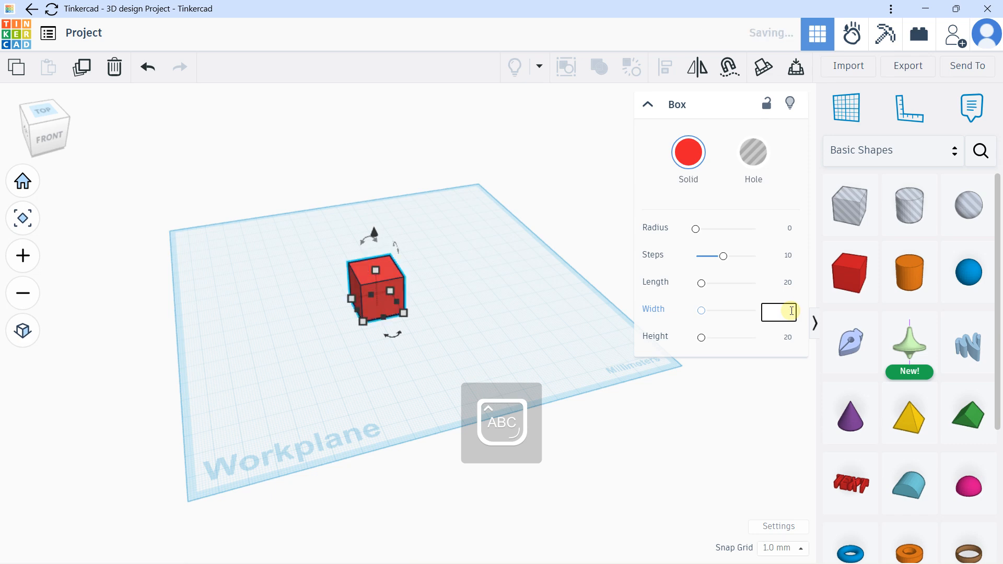
type("60")
key("Return")
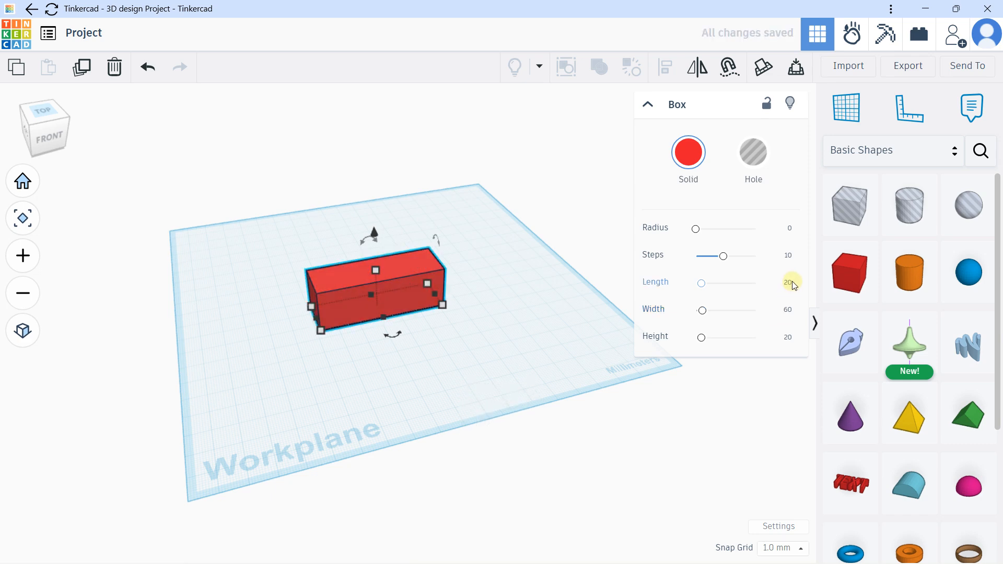
Step: Set the box's length to 80 mm and its height to 30 mm
left_click(790, 284)
type("80")
left_click(788, 337)
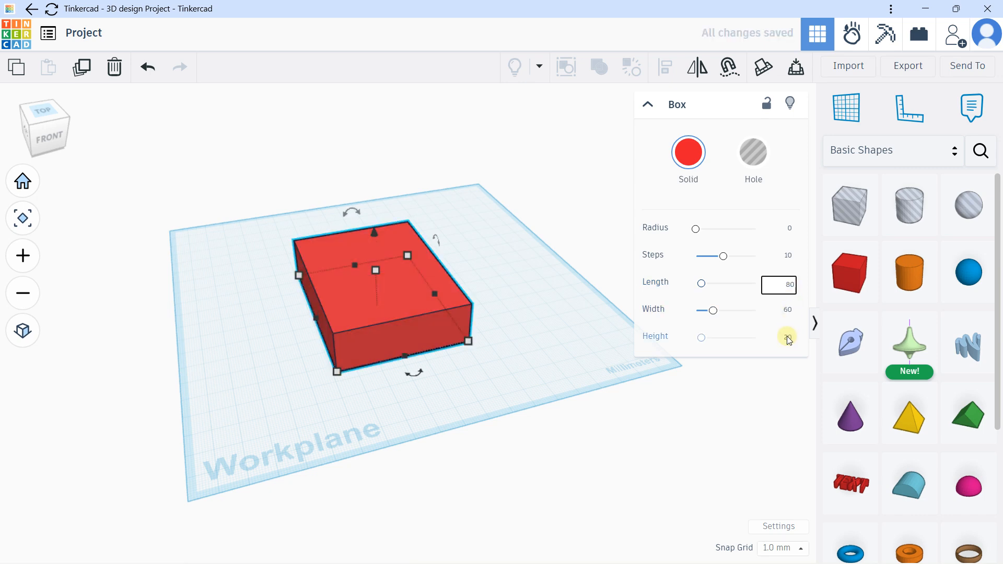
type("30")
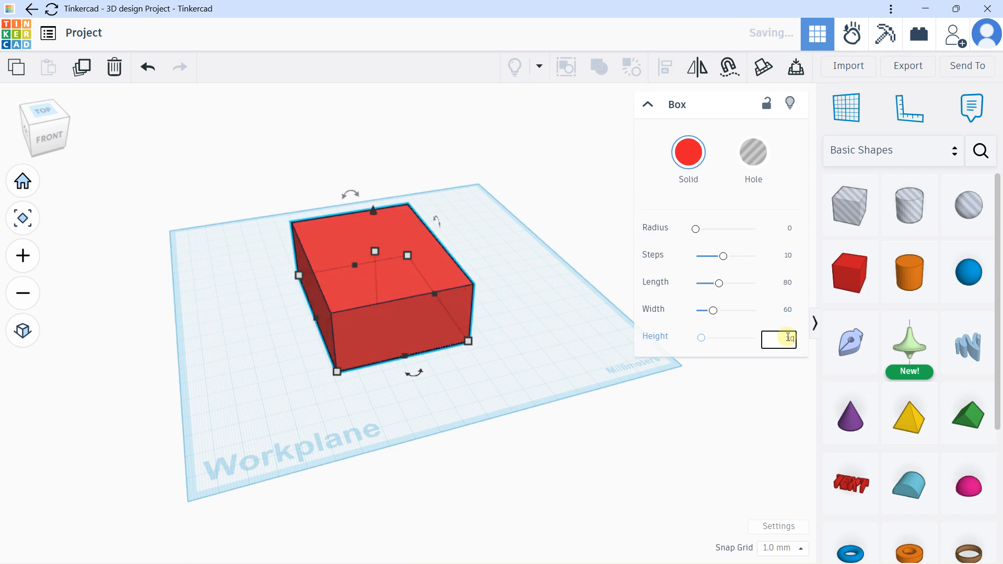
middle_click_drag(489, 412, 475, 402)
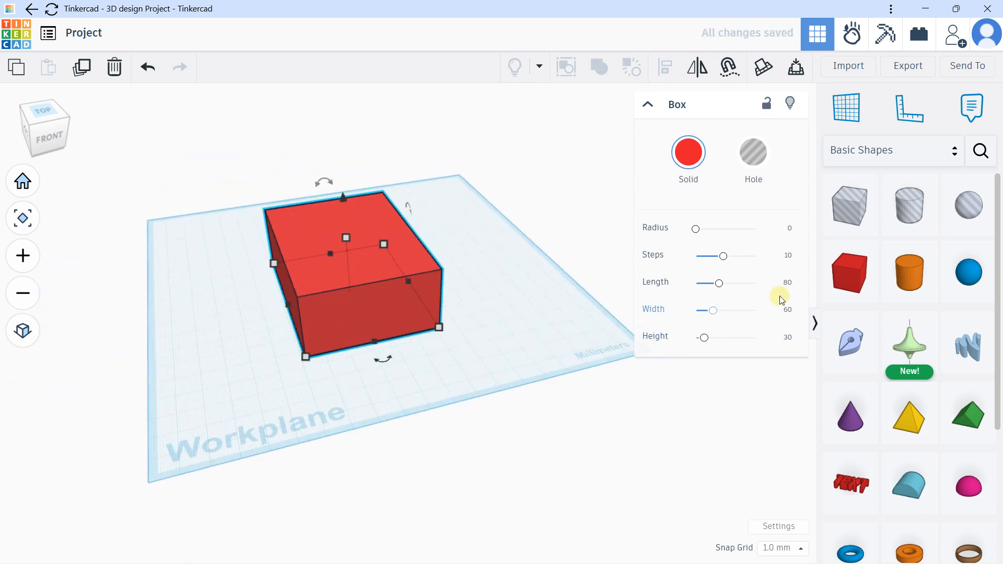
Step: Change the box's footprint to a width of 80 mm and a length of 60 mm
left_click_drag(711, 311, 720, 311)
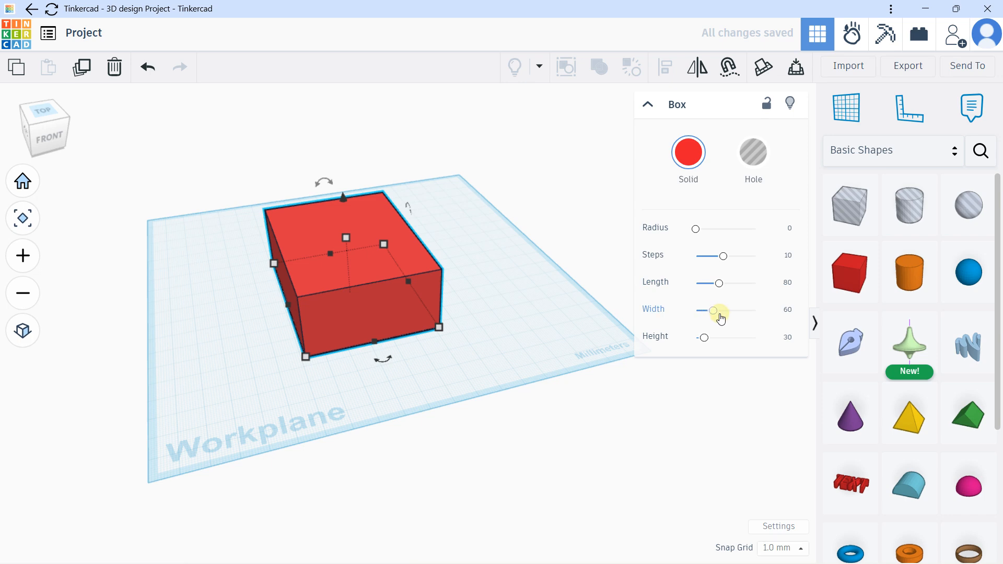
left_click(786, 312)
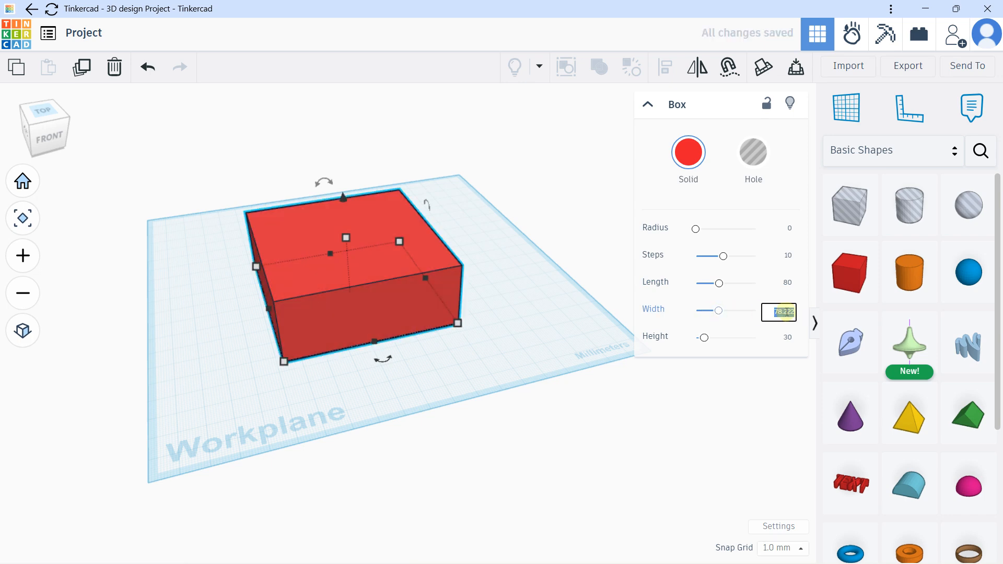
type("80")
left_click(789, 283)
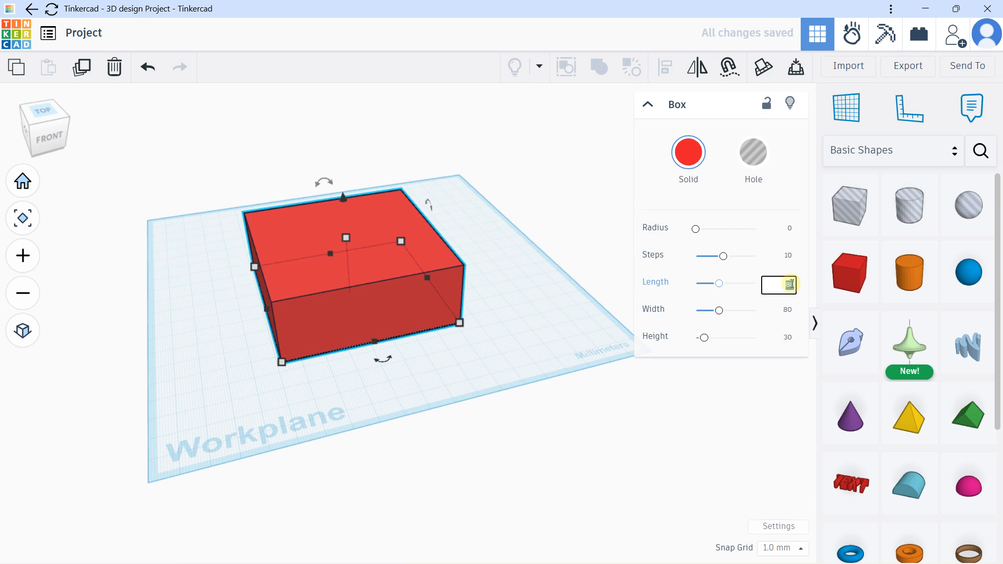
type("60")
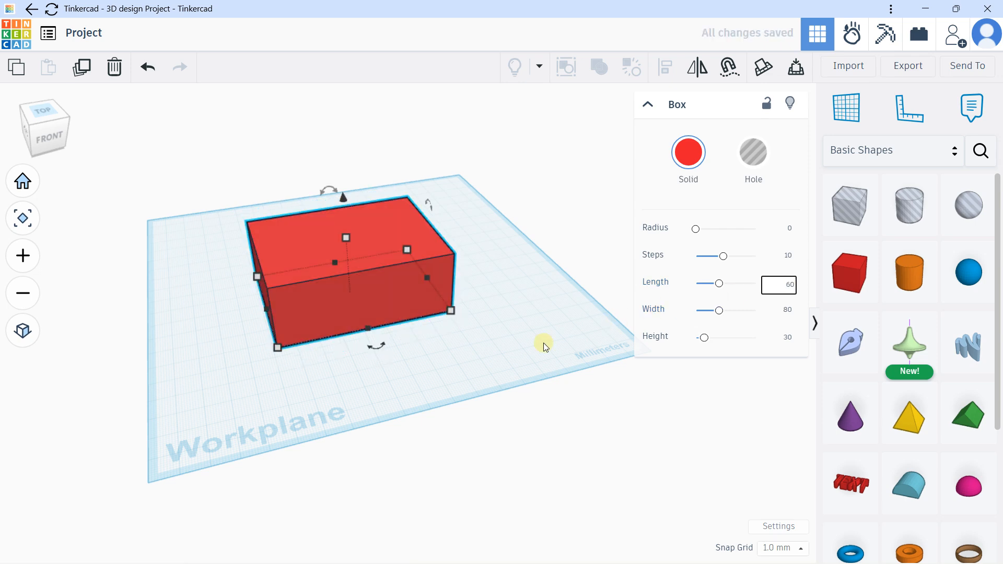
left_click(523, 363)
Step: Flatten the box into a slab 6 mm high
right_click_drag(542, 318, 332, 239)
left_click(353, 282)
left_click_drag(355, 246, 349, 309)
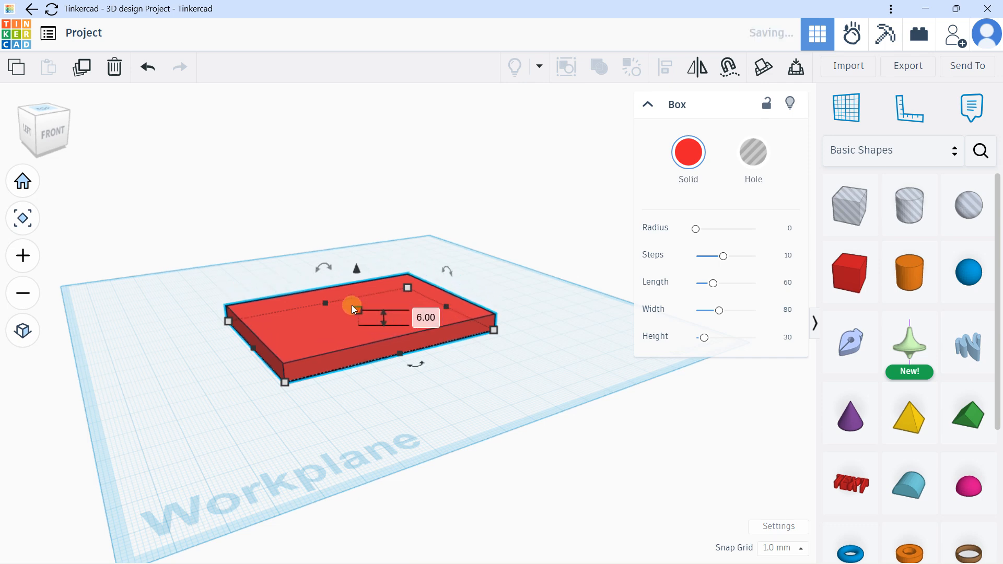
left_click(645, 454)
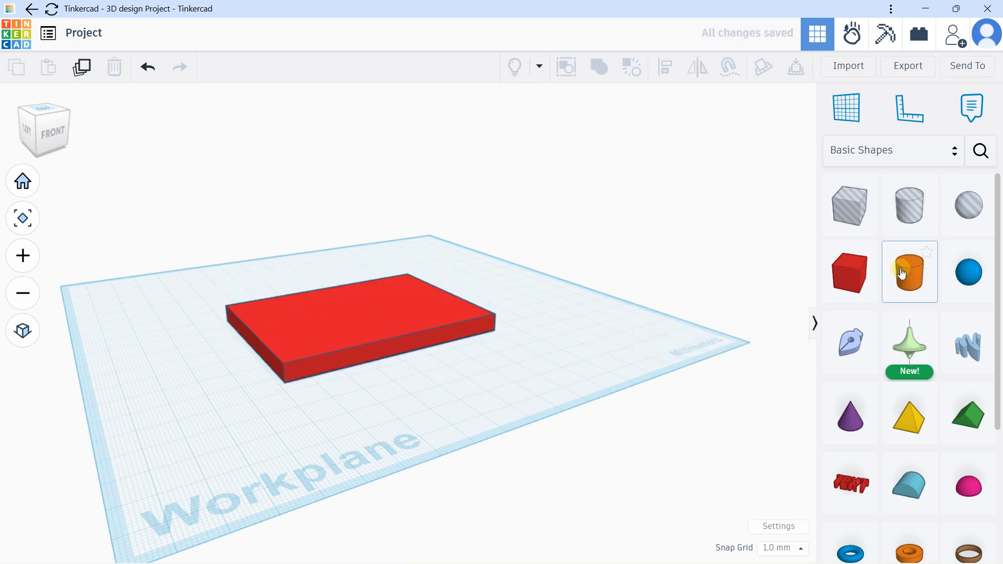
Step: Place a solid orange cylinder on the top face of the red box
left_click_drag(906, 279, 591, 424)
scroll(355, 308, "up", 3)
right_click_drag(591, 425, 691, 424)
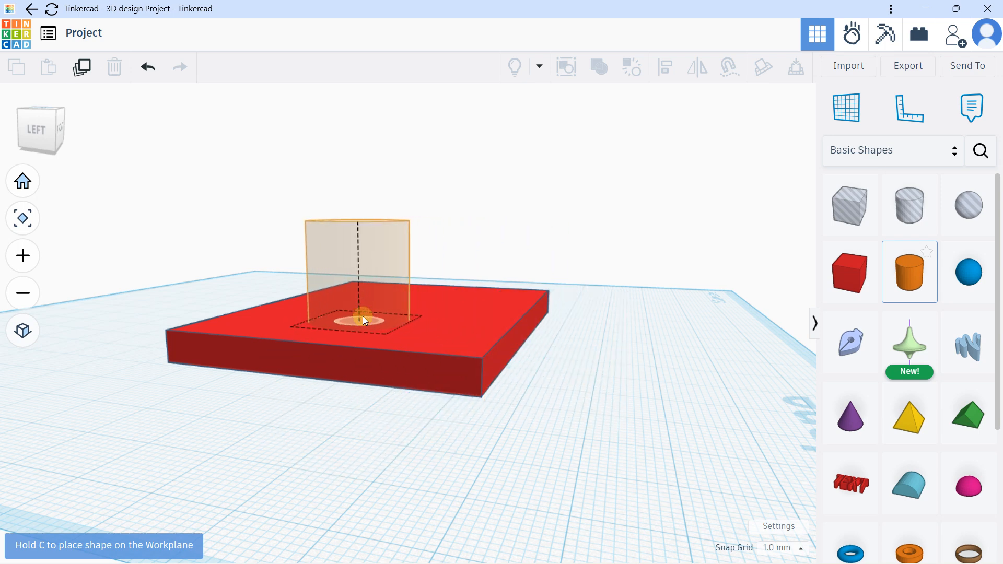
left_click(372, 311)
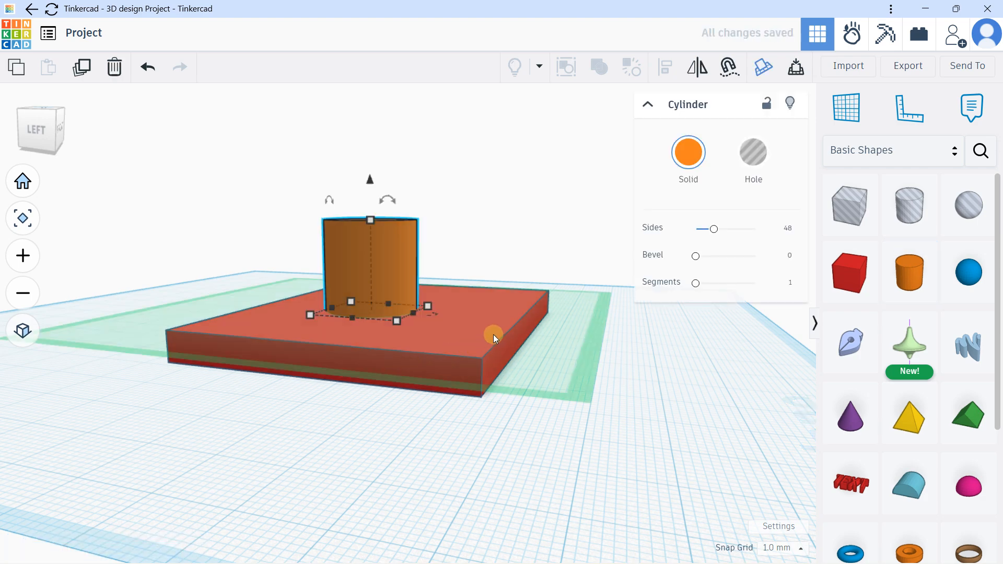
right_click_drag(493, 335, 139, 286)
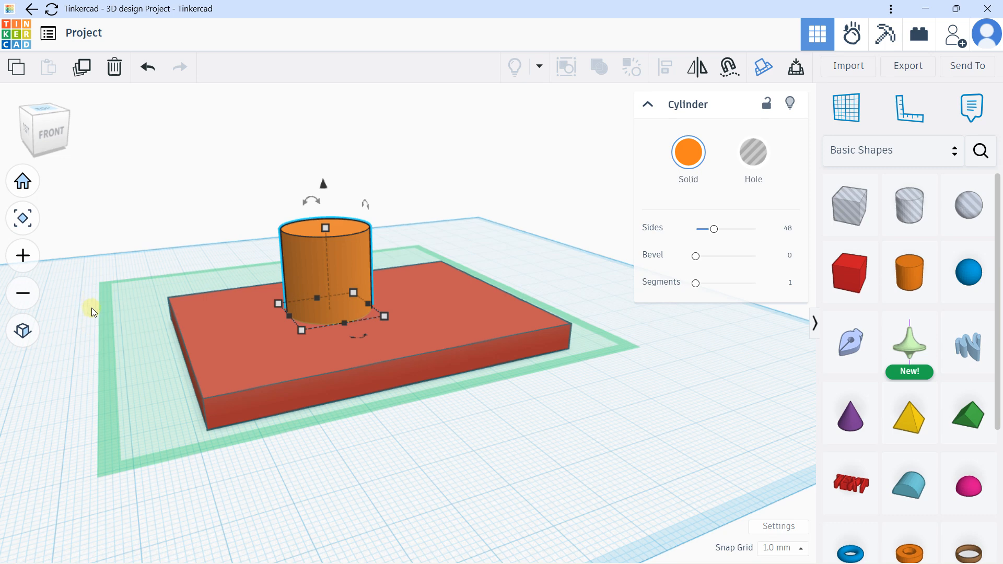
Step: Move the cylinder across the top face towards the box's left end and delete it
left_click_drag(299, 283, 243, 300)
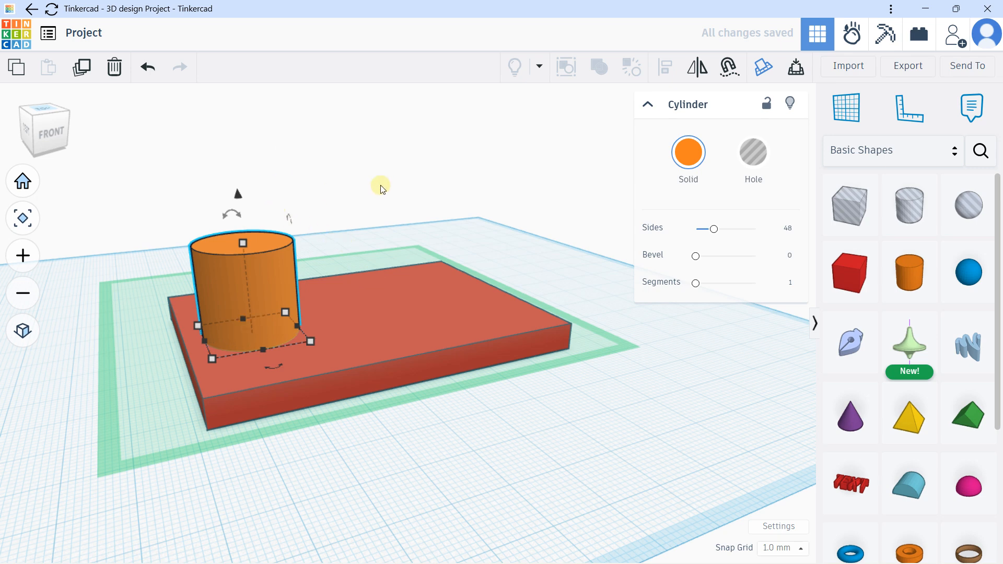
left_click(261, 256)
key("Delete")
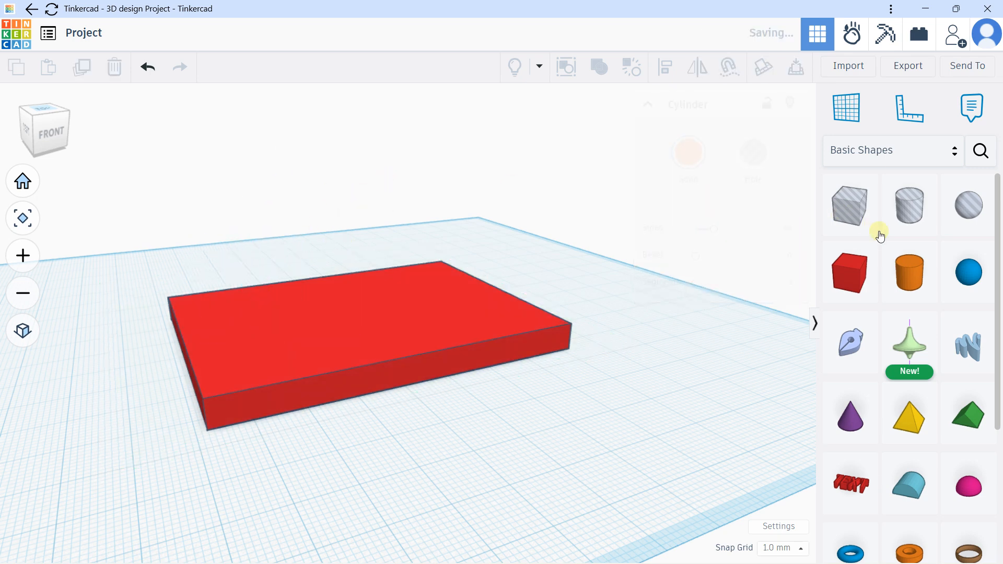
Step: Place a solid cylinder on the workplane so it passes through the red box, and delete it
left_click(910, 271)
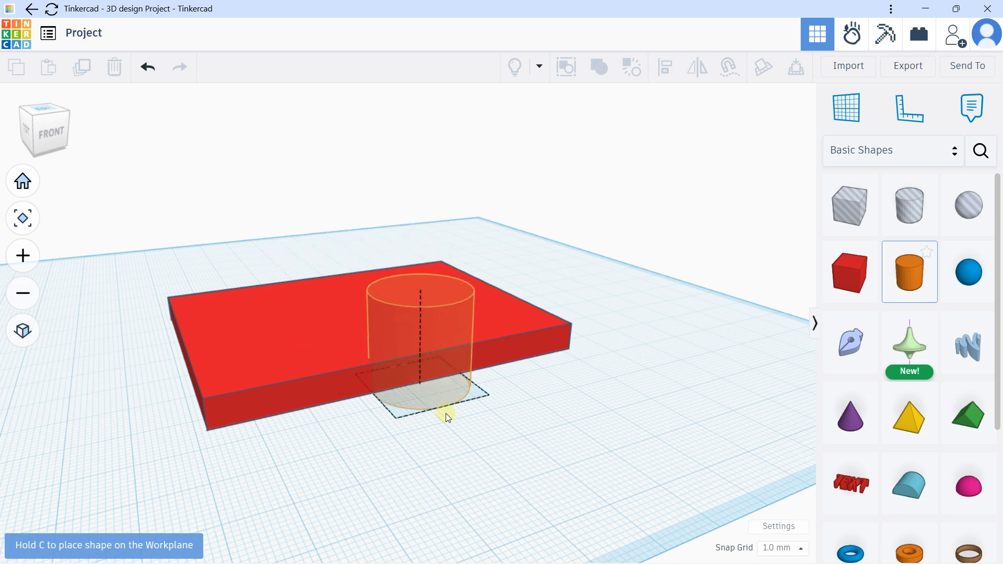
left_click(362, 334)
right_click_drag(425, 331, 375, 250)
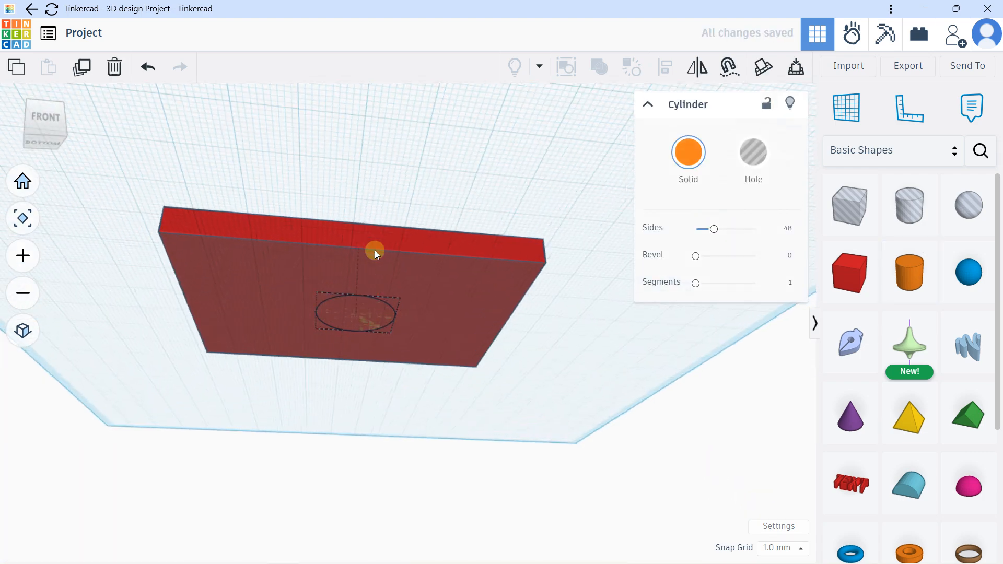
mouse_move(408, 331)
right_mouse_down()
mouse_move(423, 359)
mouse_move(421, 341)
right_mouse_up()
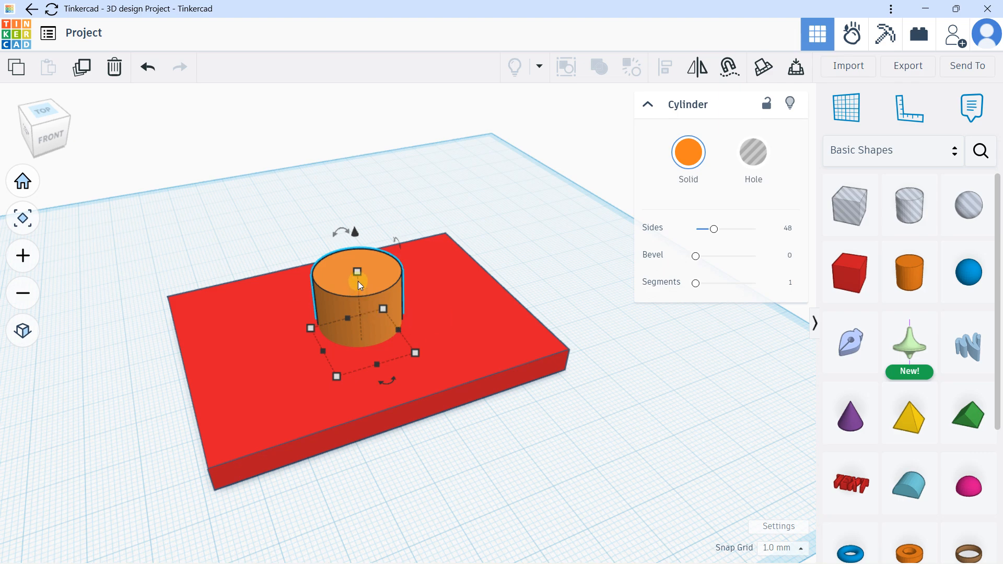
key("Delete")
Step: Raise the red box to a height of 20 mm
left_click(368, 302)
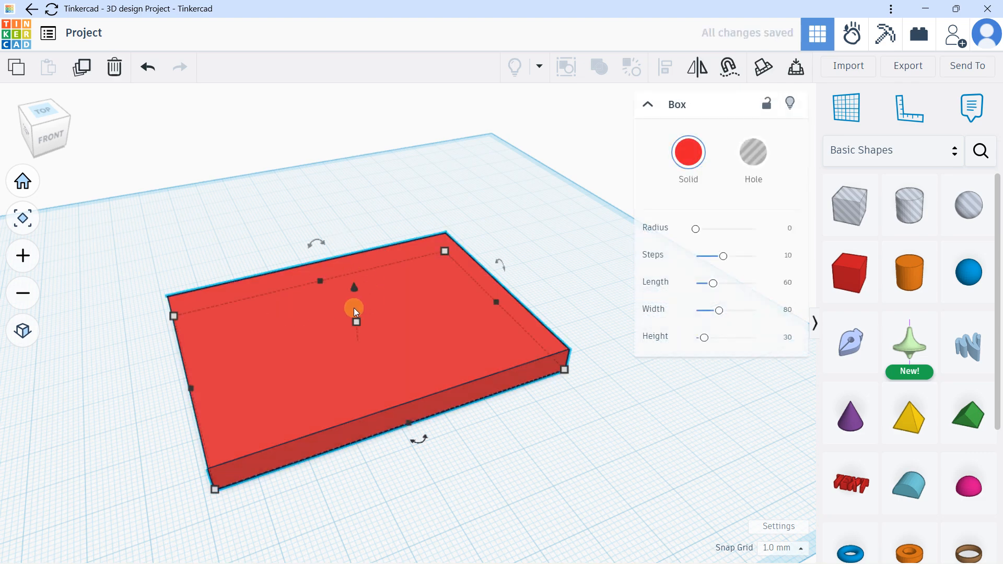
left_click_drag(355, 321, 356, 271)
scroll(366, 246, "down", 3)
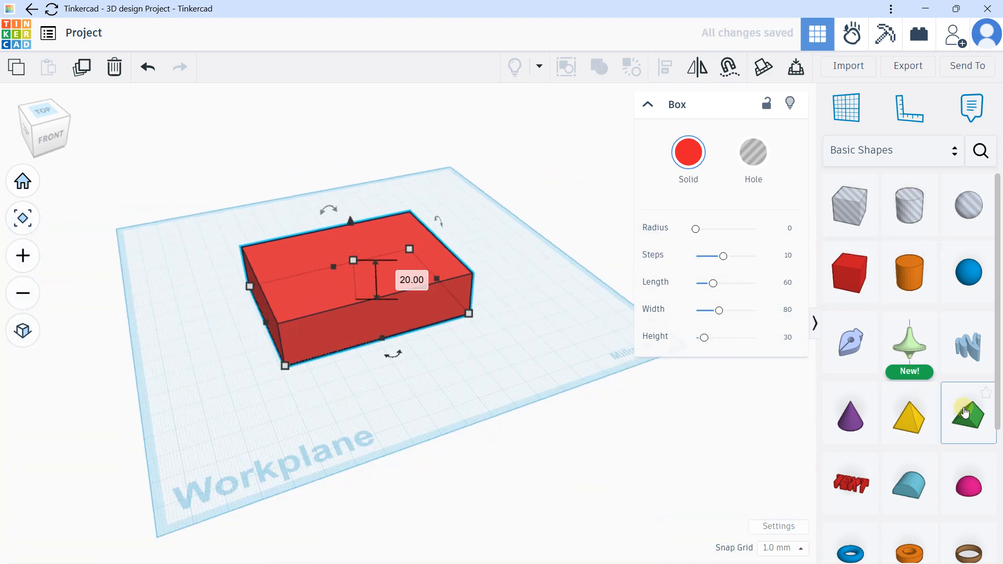
Step: Place a green Roof shape on the box's top face and switch to an orthographic view from above
left_click_drag(966, 413, 334, 258)
scroll(337, 258, "up", 2)
left_click(41, 116)
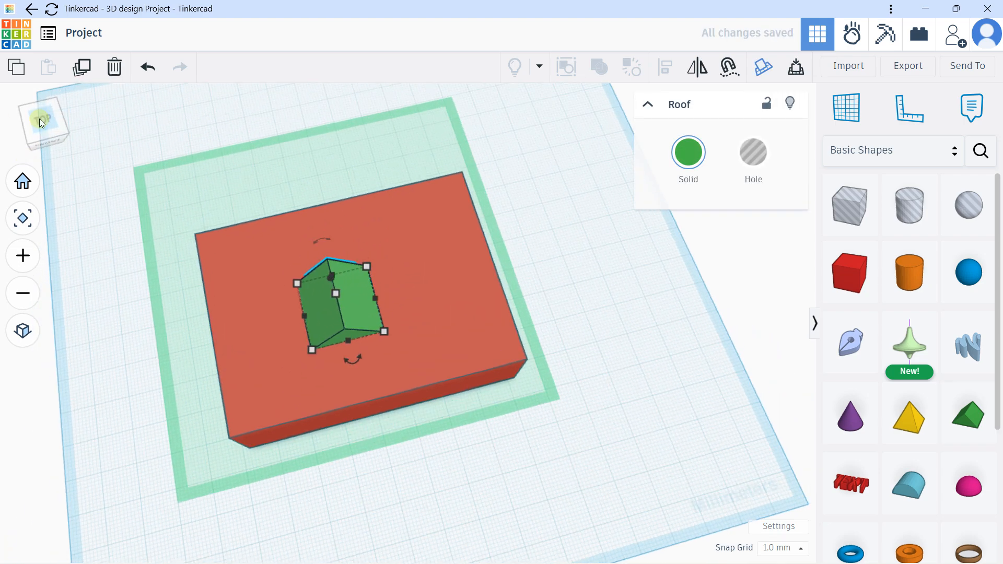
scroll(310, 280, "up", 1)
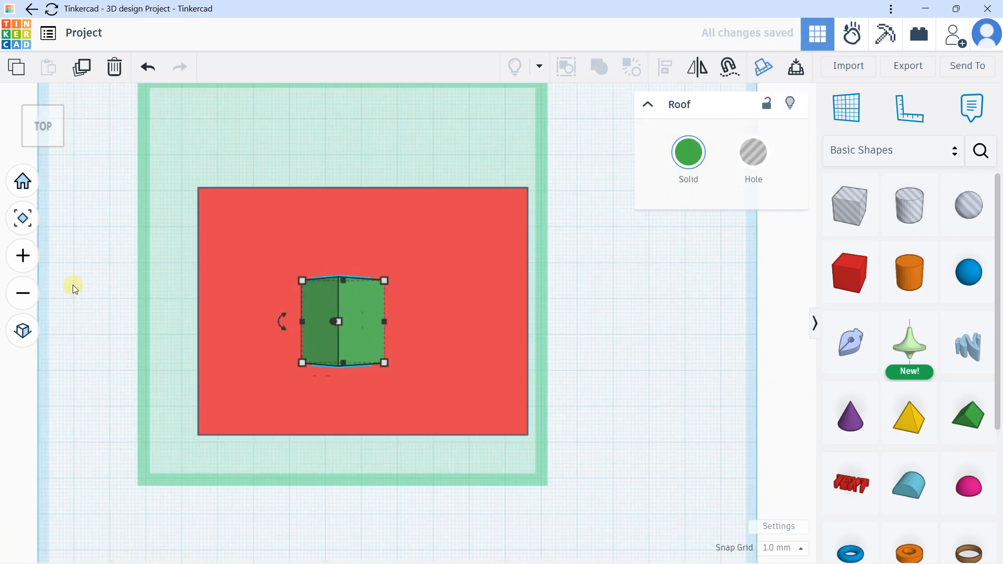
left_click(23, 330)
Step: Stretch the roof over the whole top of the box, to about 59 mm deep and 80 mm wide
left_click_drag(352, 286, 353, 205)
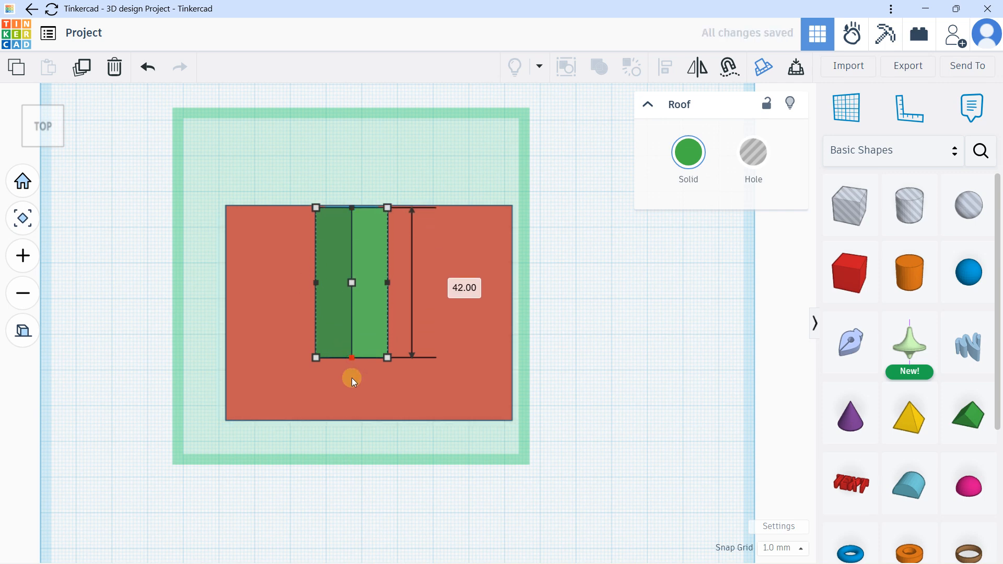
left_click_drag(352, 378, 353, 419)
scroll(389, 302, "up", 1)
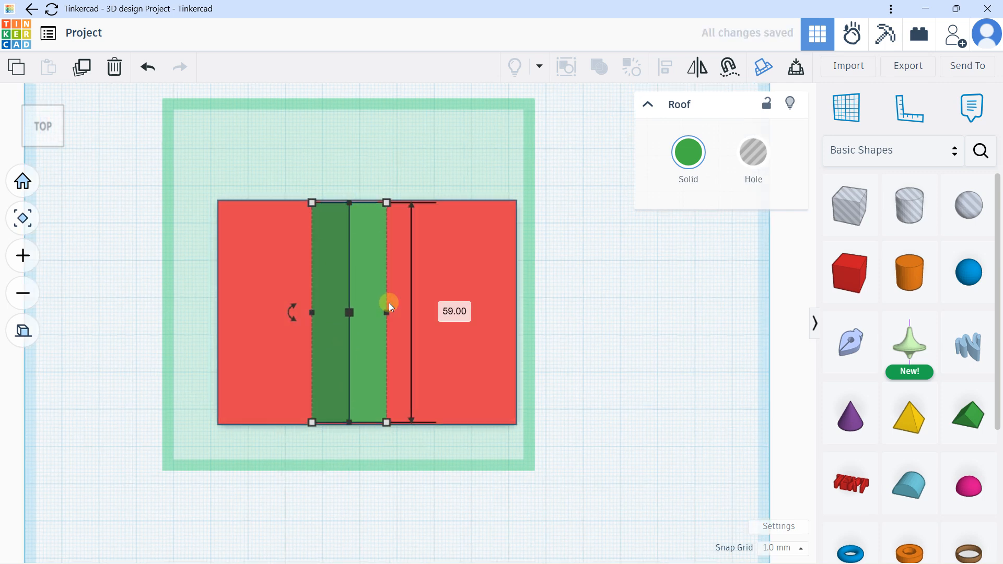
scroll(389, 303, "up", 1)
left_click_drag(381, 309, 542, 304)
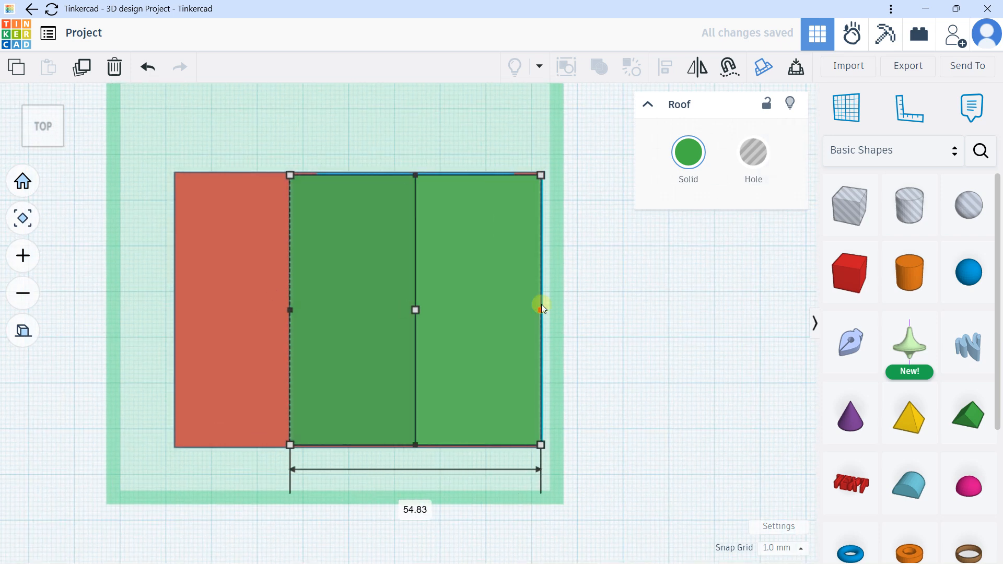
left_click_drag(289, 309, 175, 313)
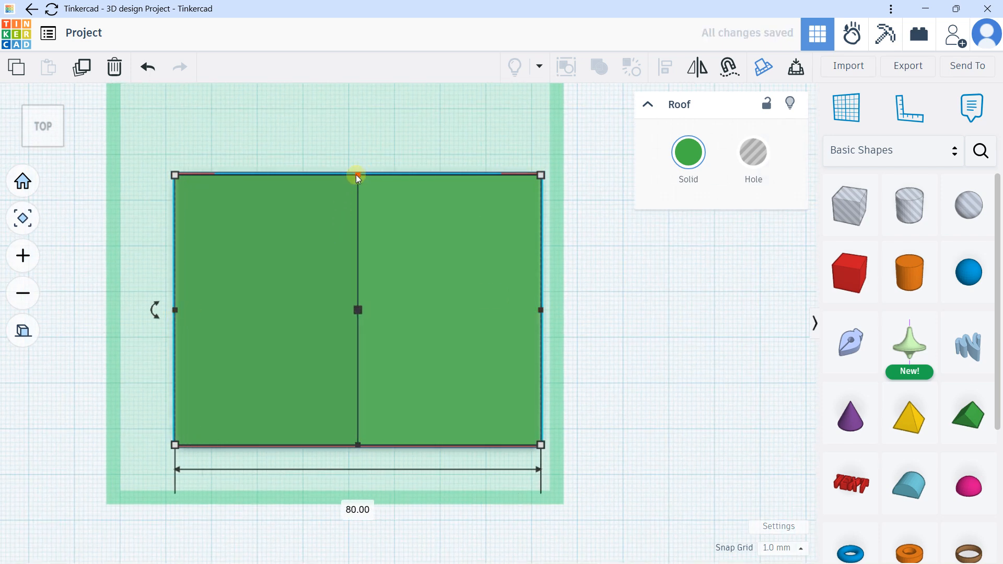
Step: Extend the roof past the box on all four sides as an overhang, making it 66 mm deep and slightly over 84 mm wide
left_click_drag(358, 176, 354, 163)
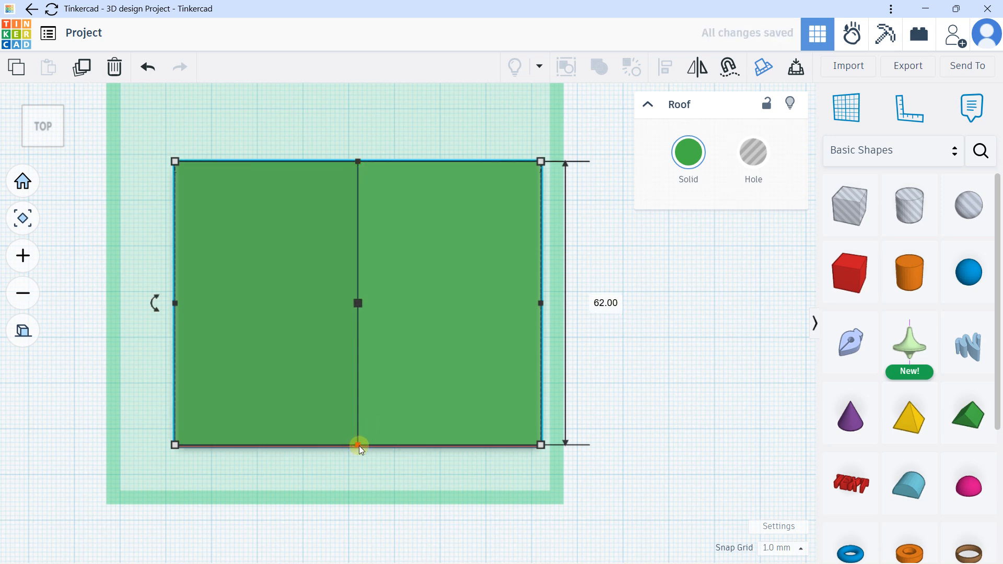
left_click_drag(359, 446, 359, 463)
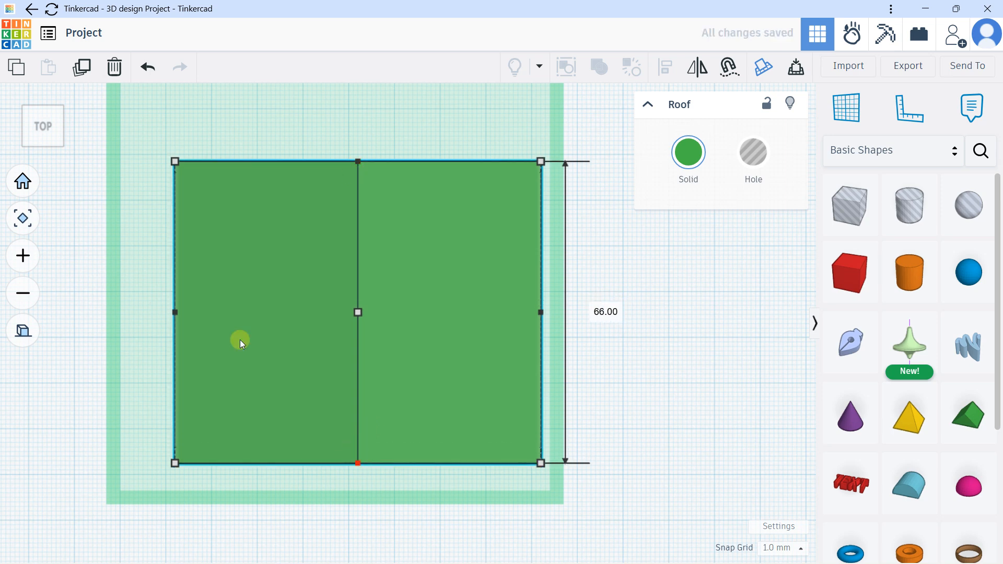
left_click(176, 311)
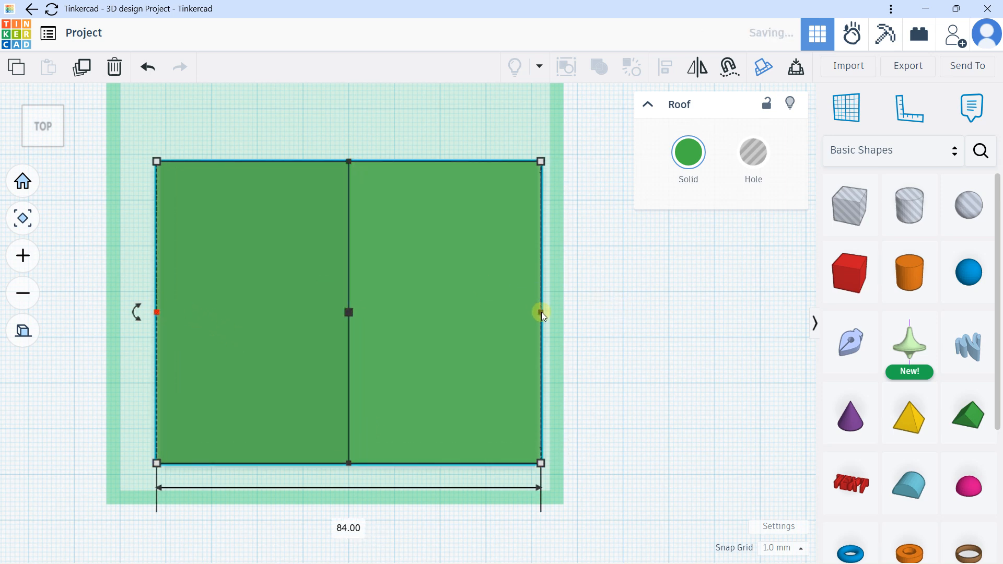
left_click_drag(542, 312, 551, 312)
right_click_drag(469, 350, 393, 203)
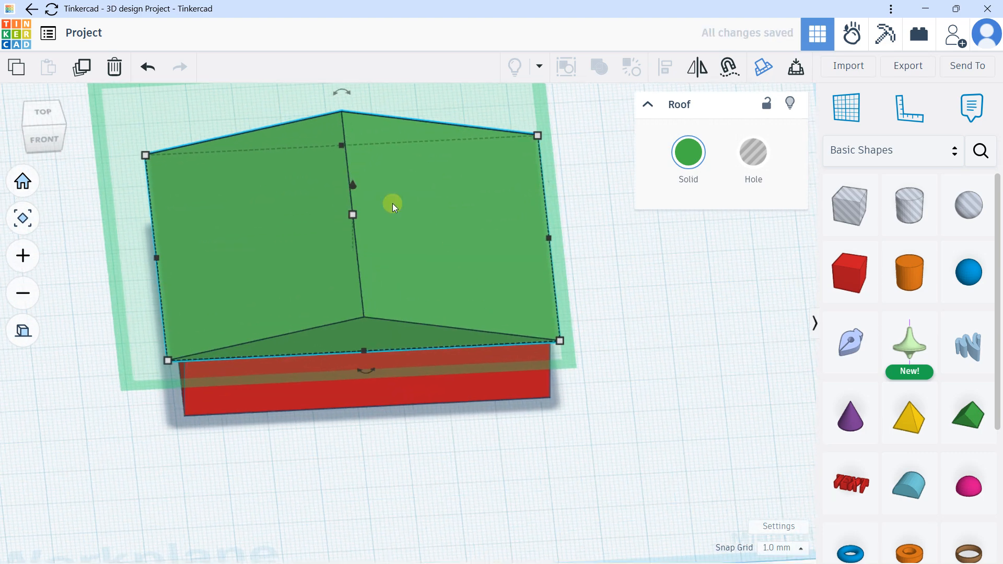
Step: Shrink the green roof so its base lies inside the box's top face and raise its height to 23 mm
middle_click_drag(140, 159, 140, 219)
mouse_move(145, 218)
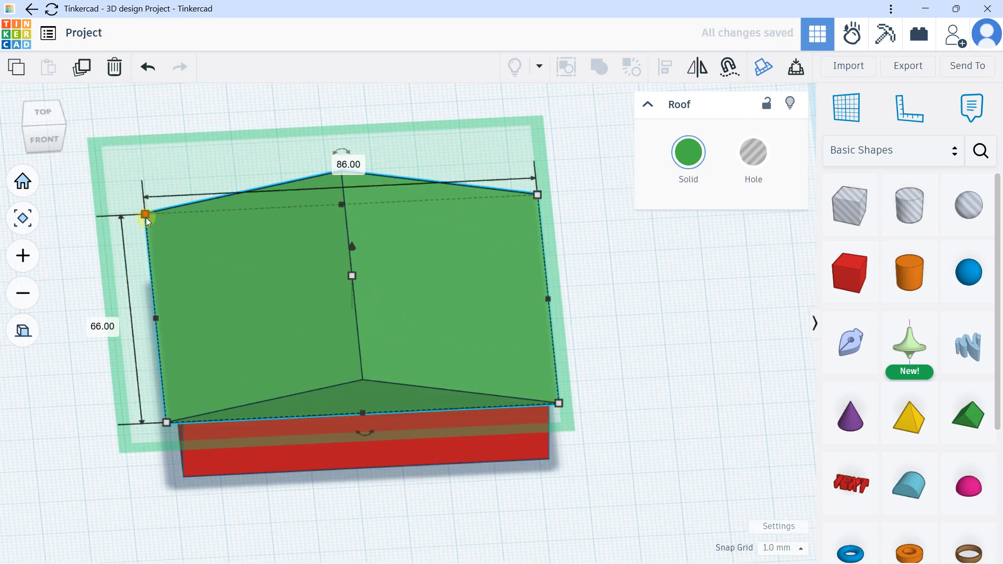
left_click_drag(145, 217, 305, 284)
left_click_drag(396, 331, 375, 233)
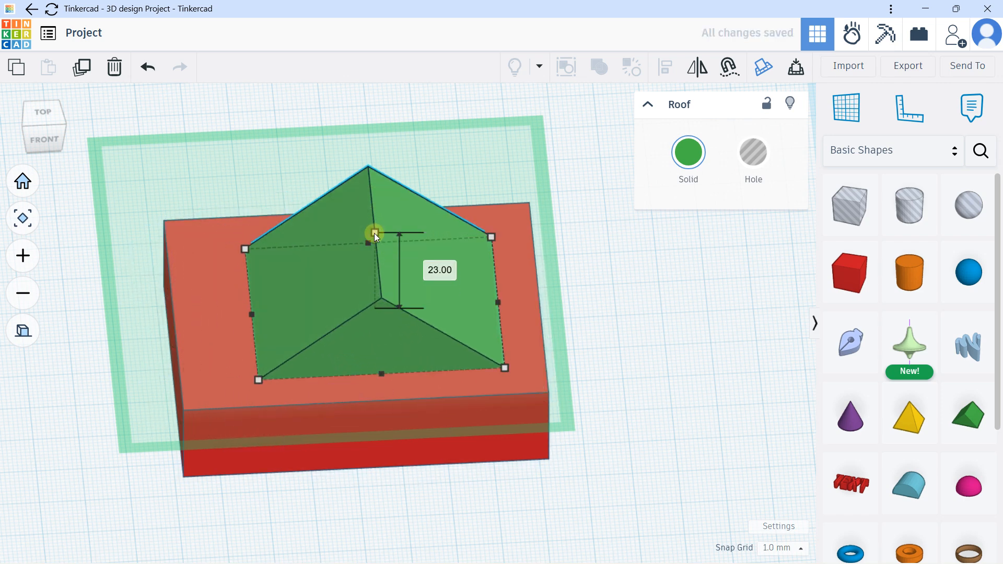
Step: Shift the green roof across the box's top face by -9 mm and -2 mm, then deselect it
left_click_drag(421, 302, 478, 266)
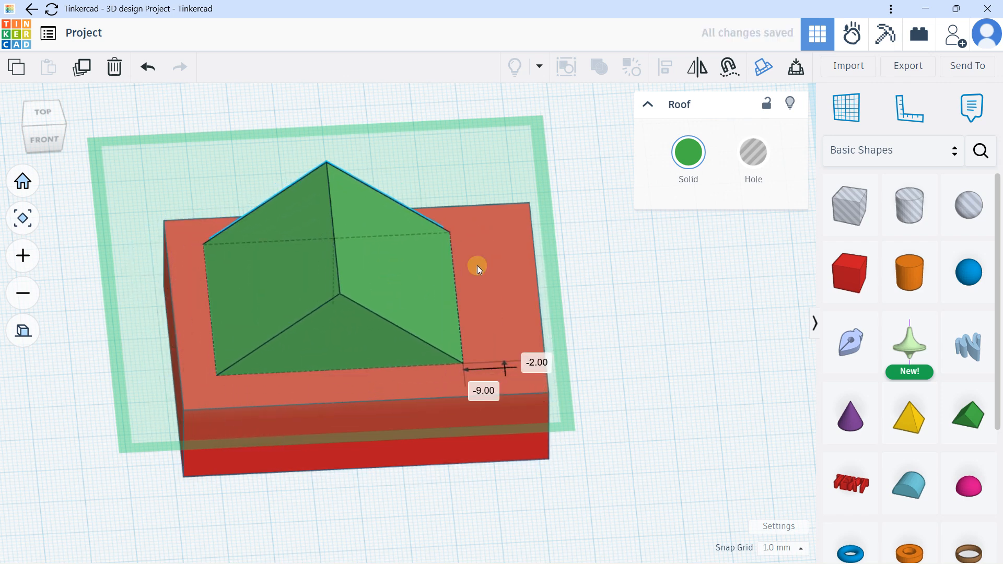
right_click_drag(478, 265, 95, 103)
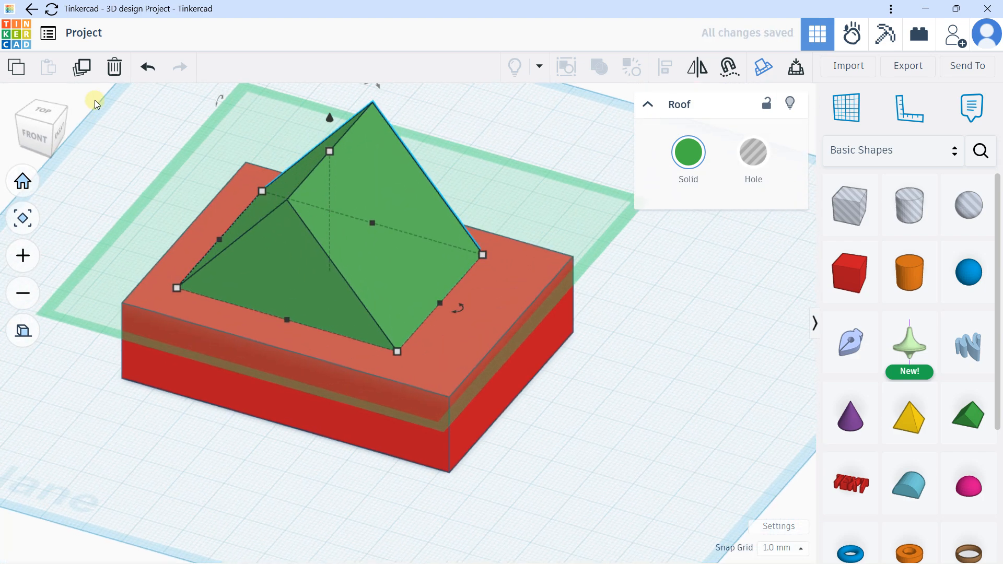
left_click(95, 102)
scroll(271, 191, "down", 4)
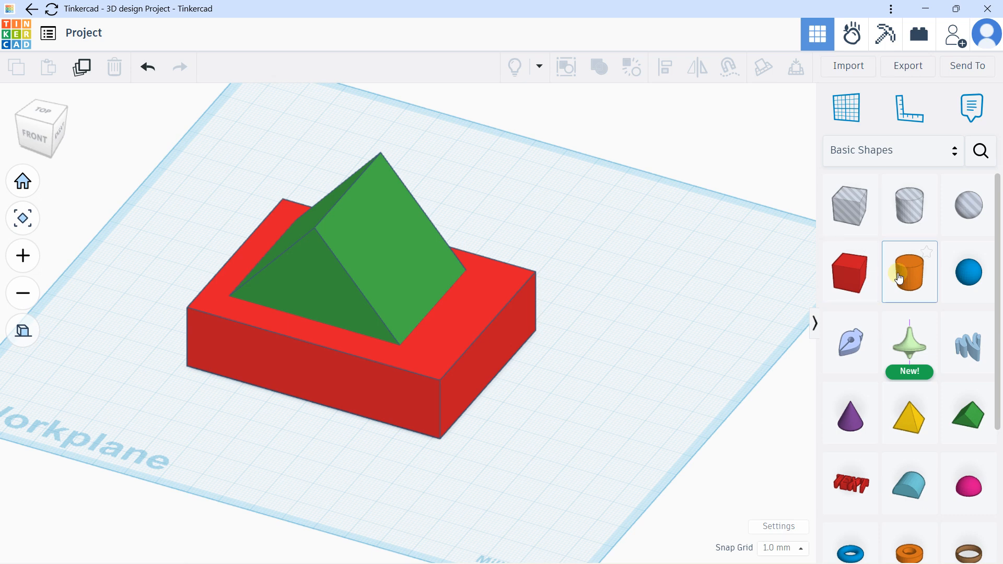
left_click_drag(899, 278, 1000, 152)
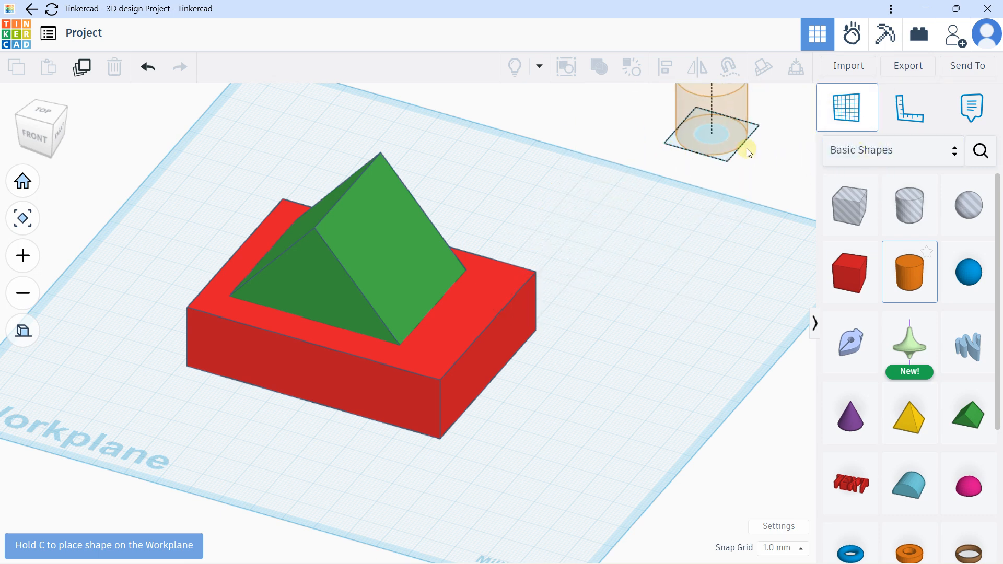
key("Escape")
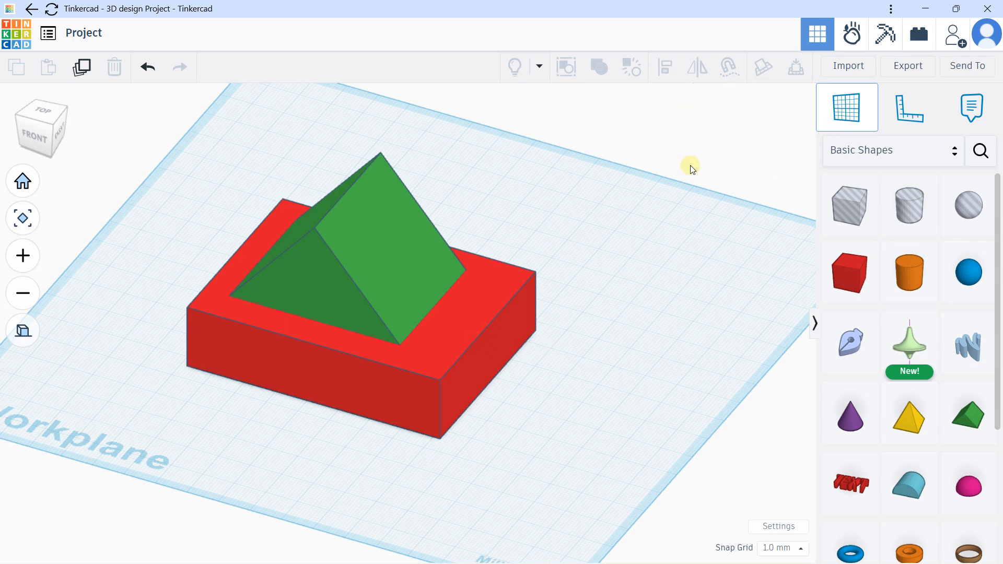
scroll(692, 170, "down", 4)
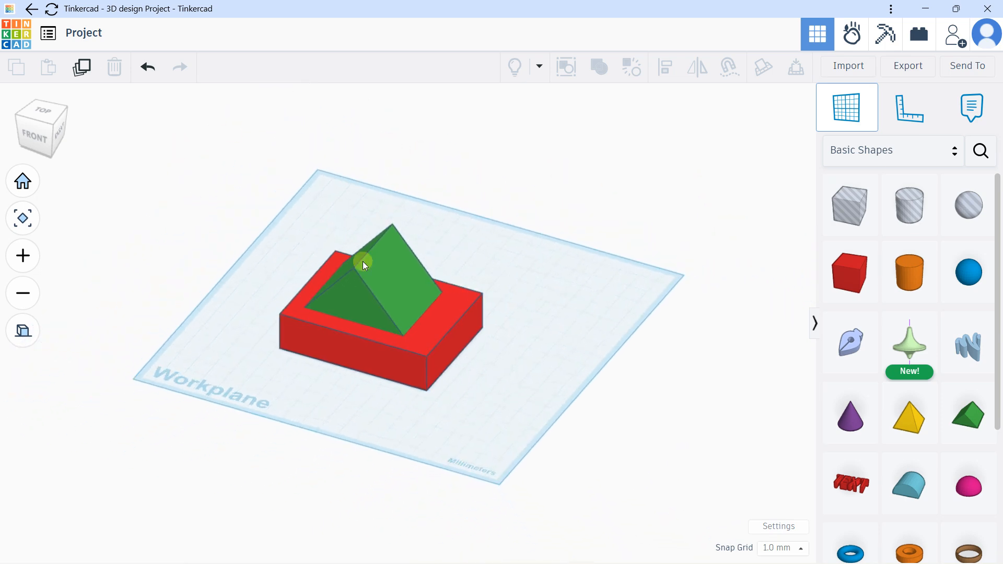
left_click(364, 265)
left_click(271, 114)
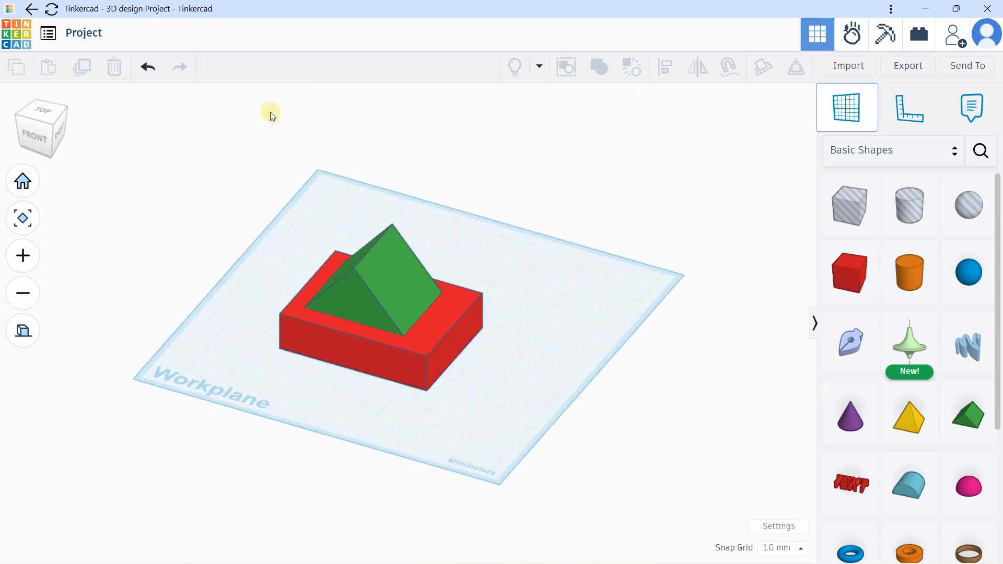
Step: Set a new vertical workplane on the right side face of the large red box
left_click(912, 112)
left_click(861, 114)
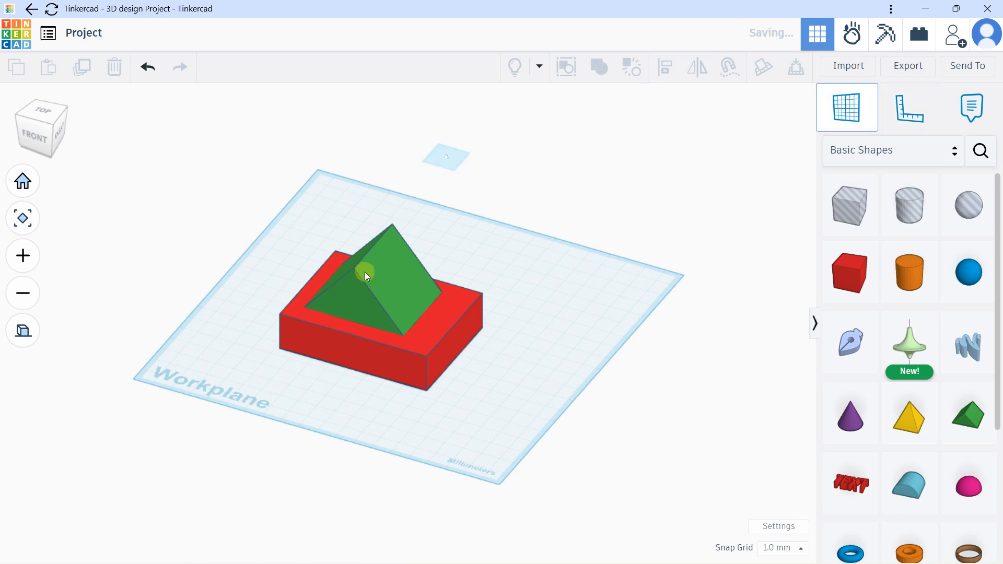
left_click(447, 346)
right_click_drag(486, 360, 423, 332)
Step: Place a Round Roof shape on the vertical workplane, above and behind the box
scroll(931, 302, "down", 4)
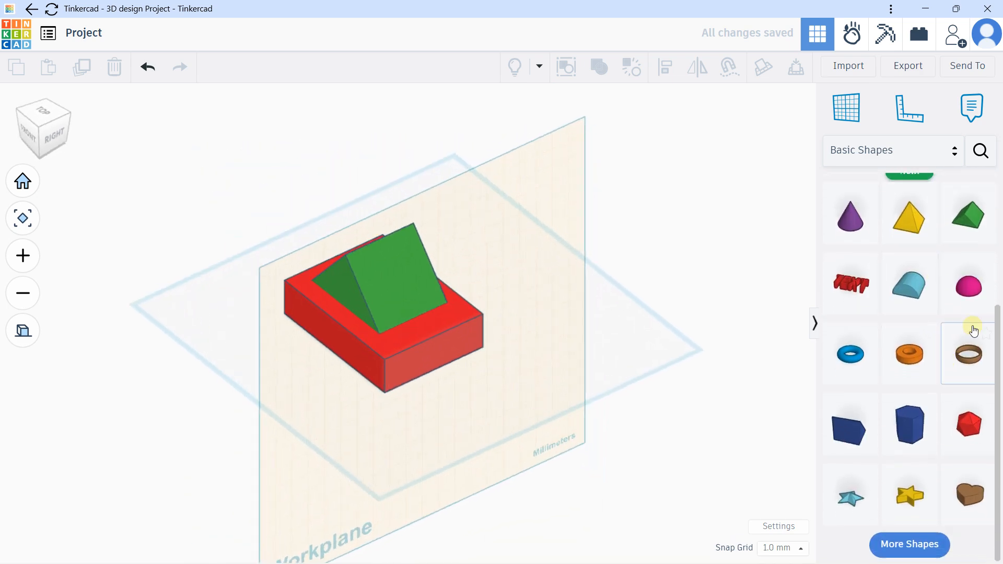
left_click(910, 289)
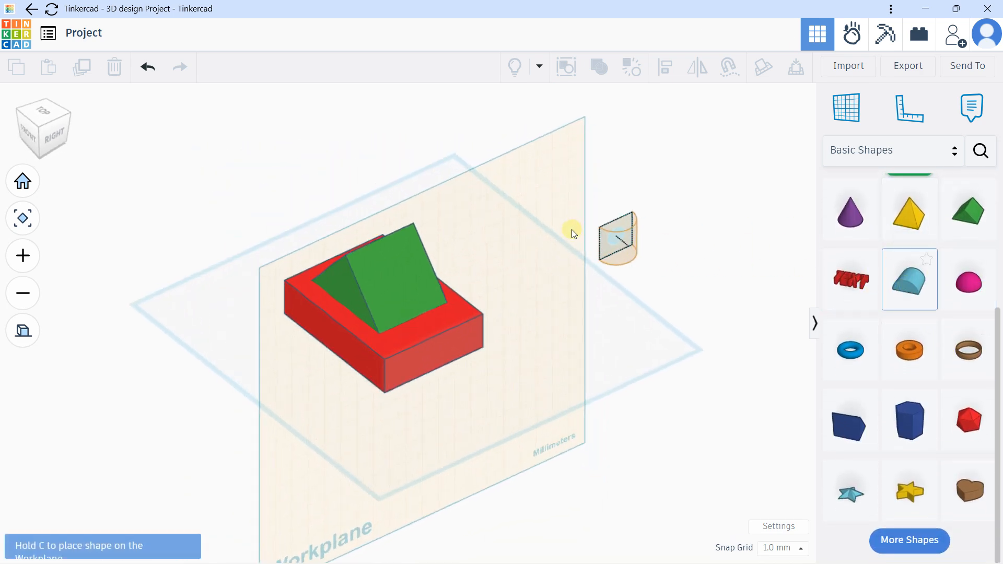
right_click_drag(339, 284, 481, 195)
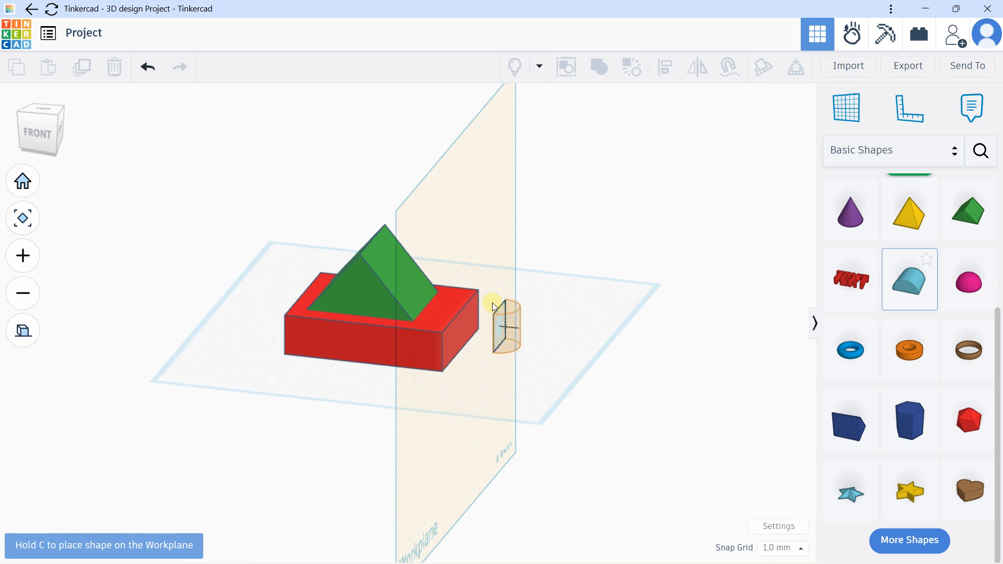
left_click(474, 213)
right_click_drag(487, 302, 452, 279)
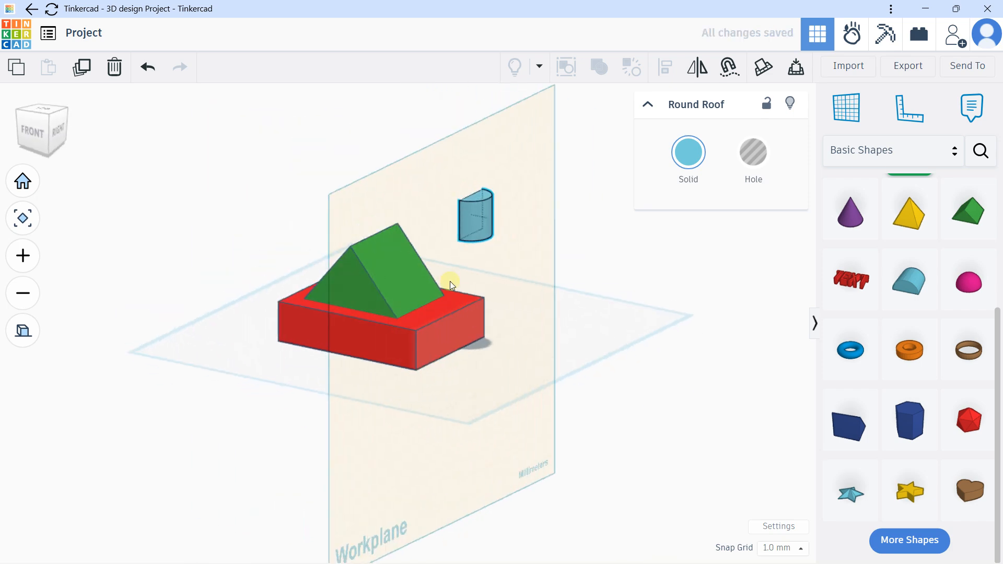
Step: Place the blue six-sided prism on the vertical workplane, low beside the box
scroll(451, 279, "up", 2)
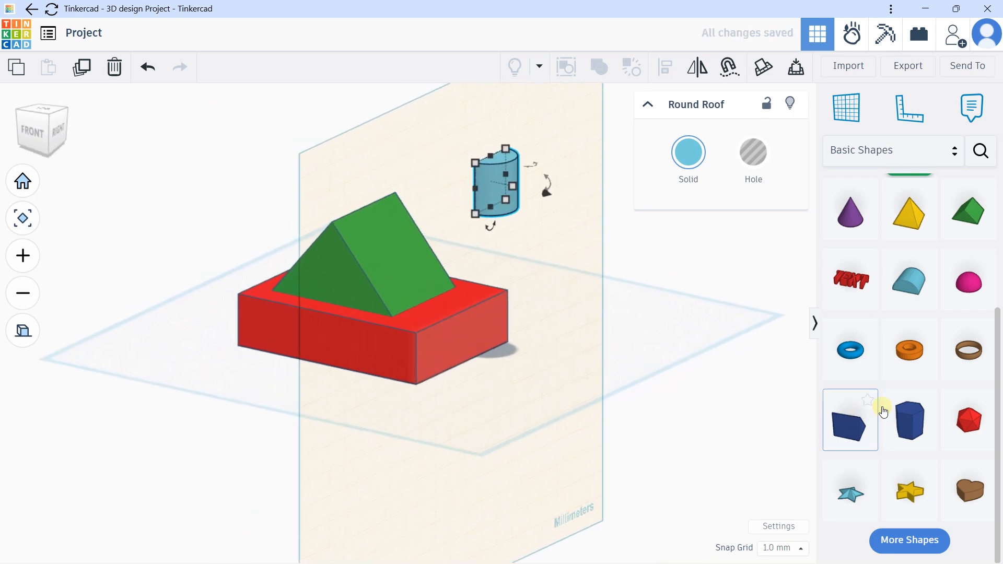
left_click(903, 413)
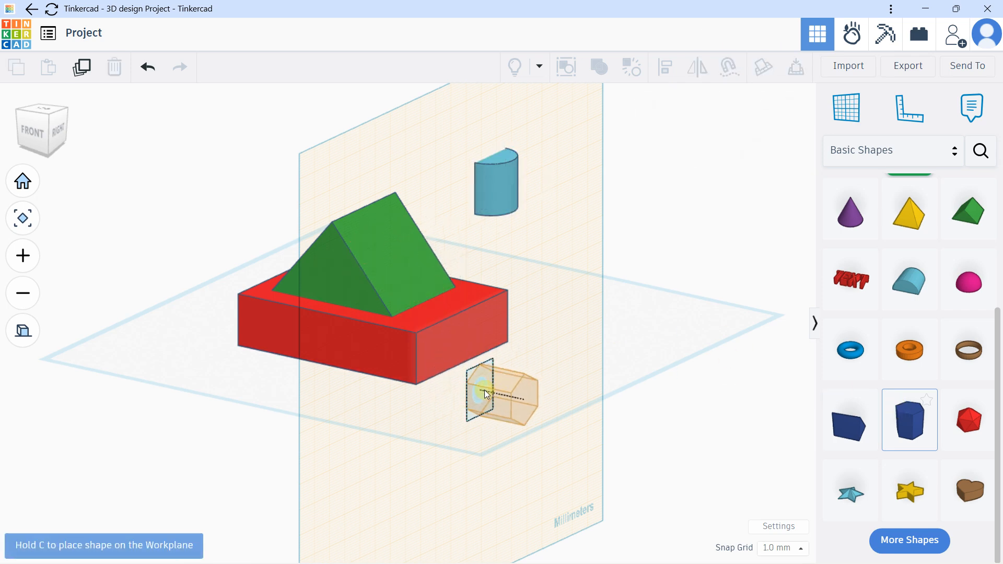
left_click(522, 377)
Step: Move the Round Roof within the vertical workplane, ending with offsets of 25 mm and -18 mm
right_click_drag(455, 321, 518, 171)
left_click_drag(517, 171, 528, 195)
right_click_drag(525, 240, 405, 235)
left_click_drag(499, 198, 520, 152)
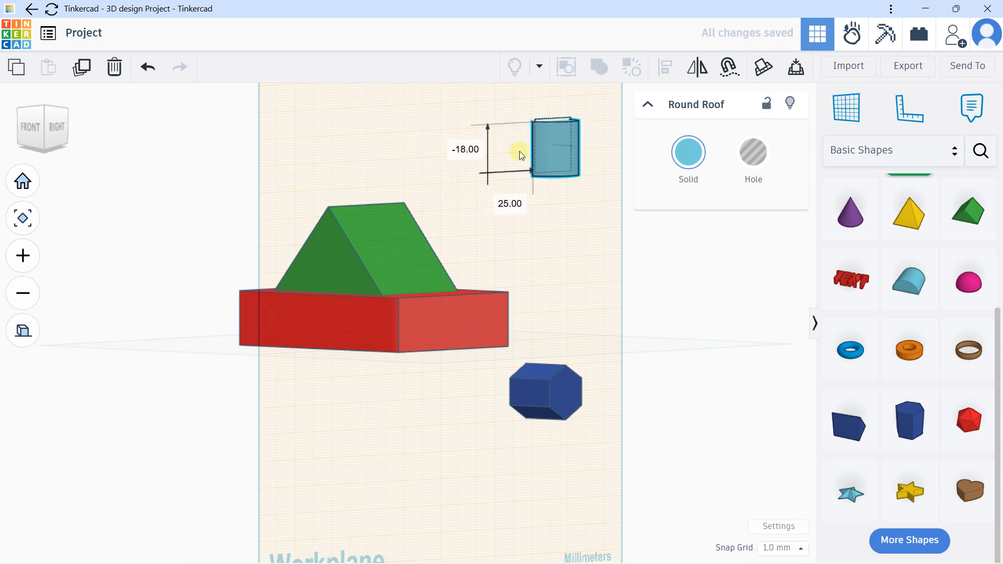
Step: Set a new workplane on the left sloping face of the green roof
right_click_drag(519, 152, 412, 253)
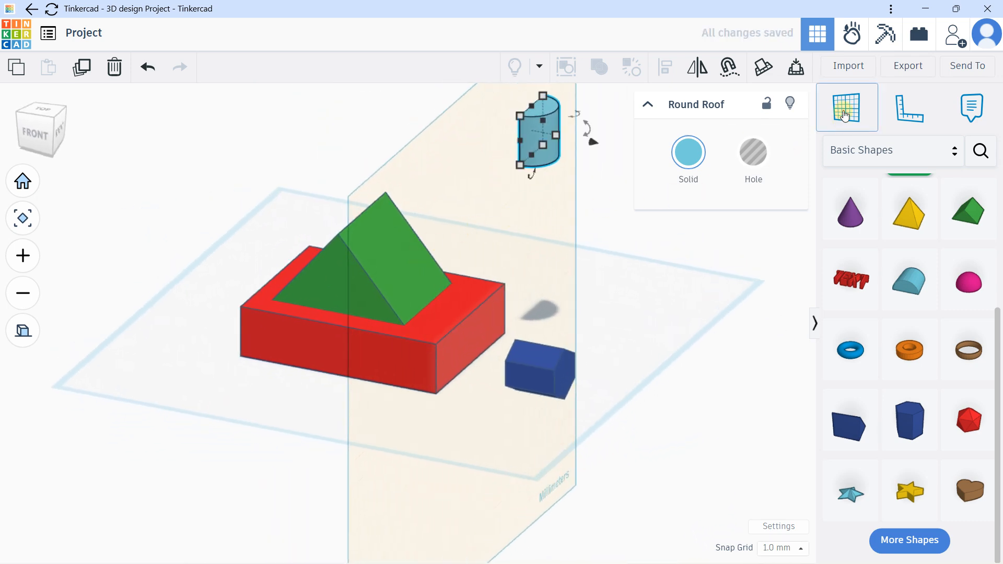
right_click_drag(281, 229, 824, 285)
scroll(930, 266, "up", 3)
scroll(923, 279, "up", 1)
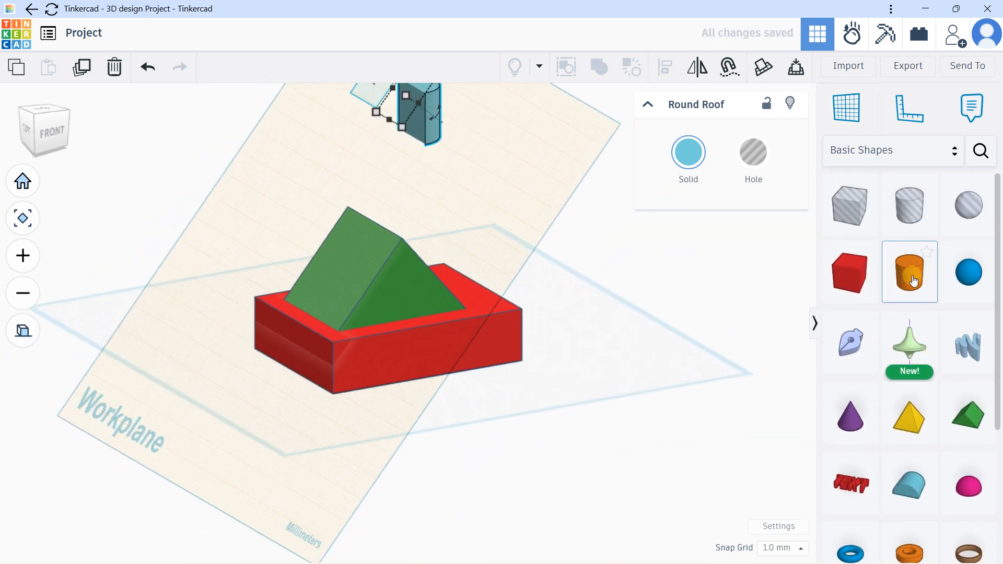
Step: Place an orange Cylinder on the green roof's sloping face and adjust its position there
left_click_drag(913, 281, 322, 256)
right_click_drag(235, 262, 284, 237)
scroll(284, 237, "up", 1)
left_click_drag(278, 234, 300, 250)
right_click_drag(300, 249, 281, 265)
Step: Move the orange cylinder within the sloping workplane to the roof's ridge, with offsets of 46 mm and -100 mm
left_click_drag(281, 265, 558, 177)
right_click_drag(483, 320, 449, 280)
scroll(484, 165, "down", 2)
left_click_drag(484, 165, 363, 180)
scroll(431, 167, "down", 2)
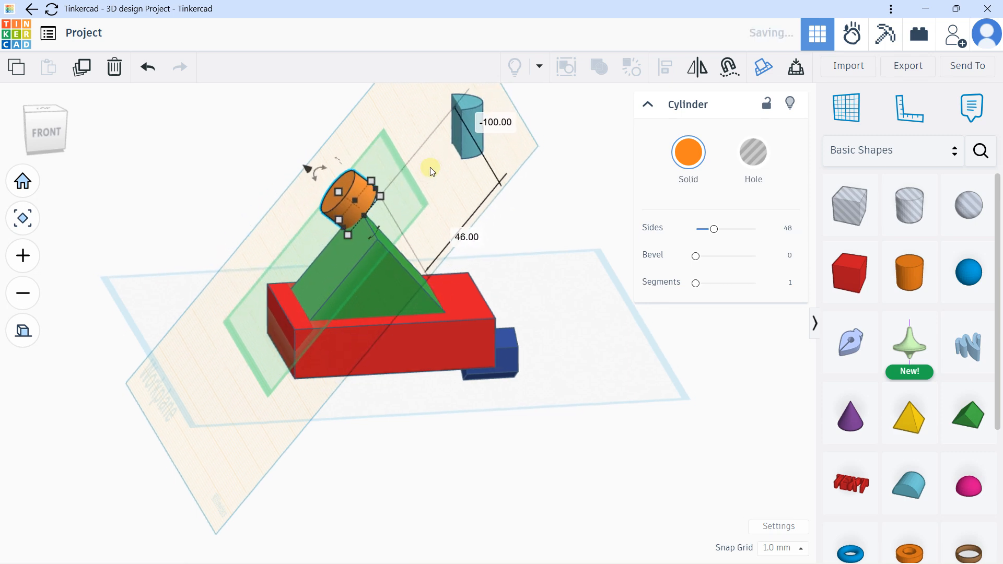
Step: Set a new horizontal workplane on the top face of the large red box
right_click_drag(438, 201, 453, 178)
left_click(843, 121)
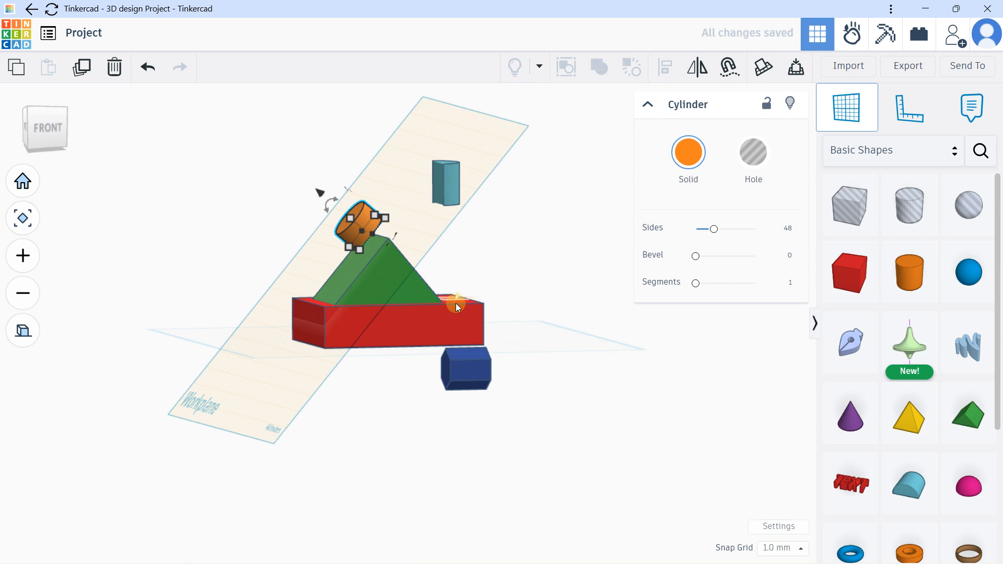
right_click_drag(456, 303, 489, 336)
left_click(451, 319)
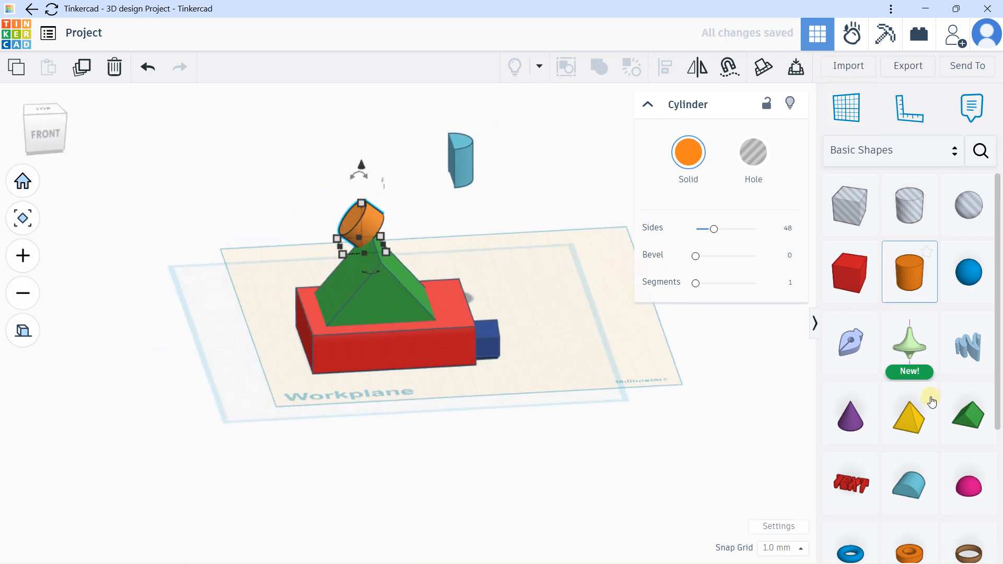
Step: Place a purple Cone beside the box on the workplane level with the box's top face
scroll(960, 463, "down", 3)
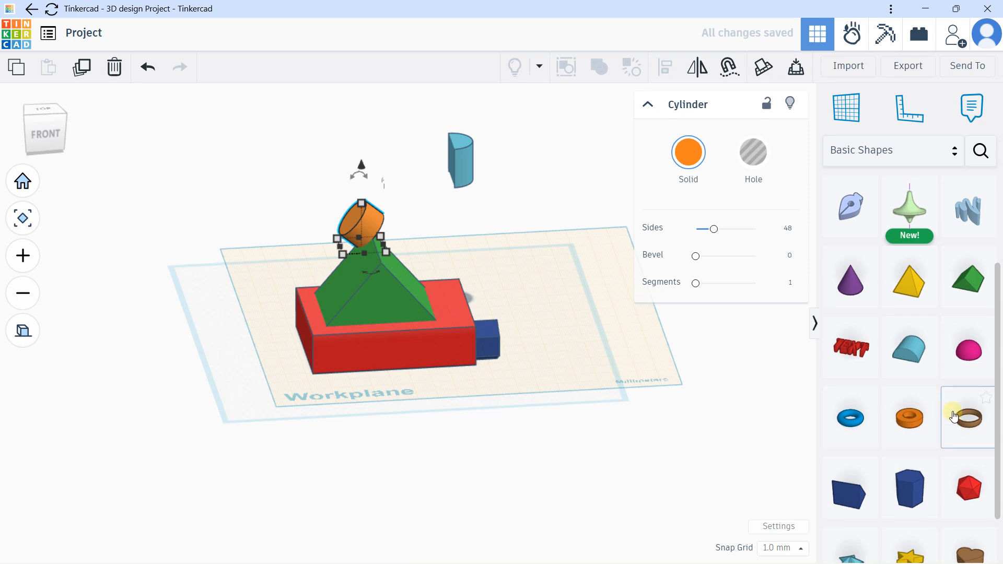
scroll(919, 463, "down", 2)
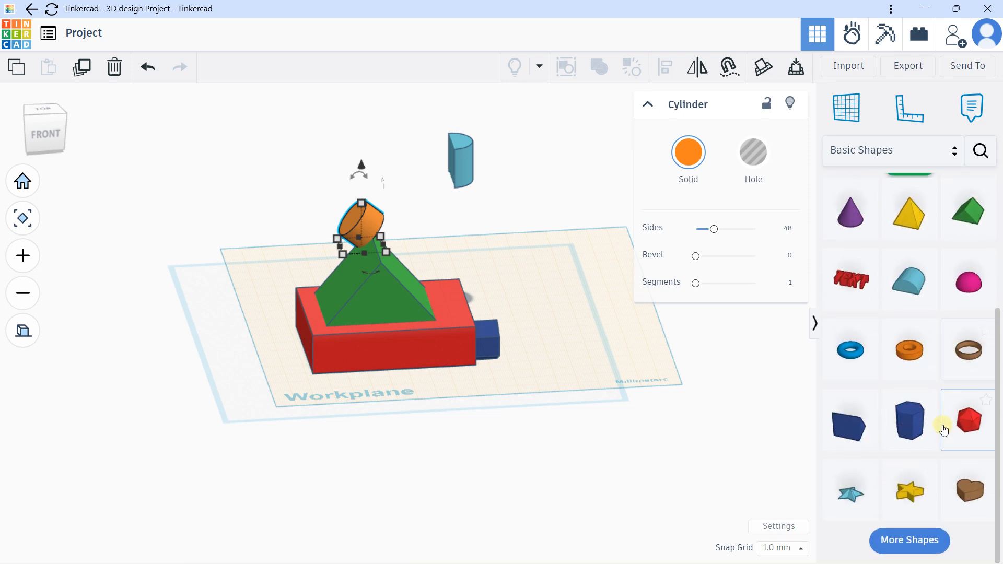
scroll(920, 470, "down", 2)
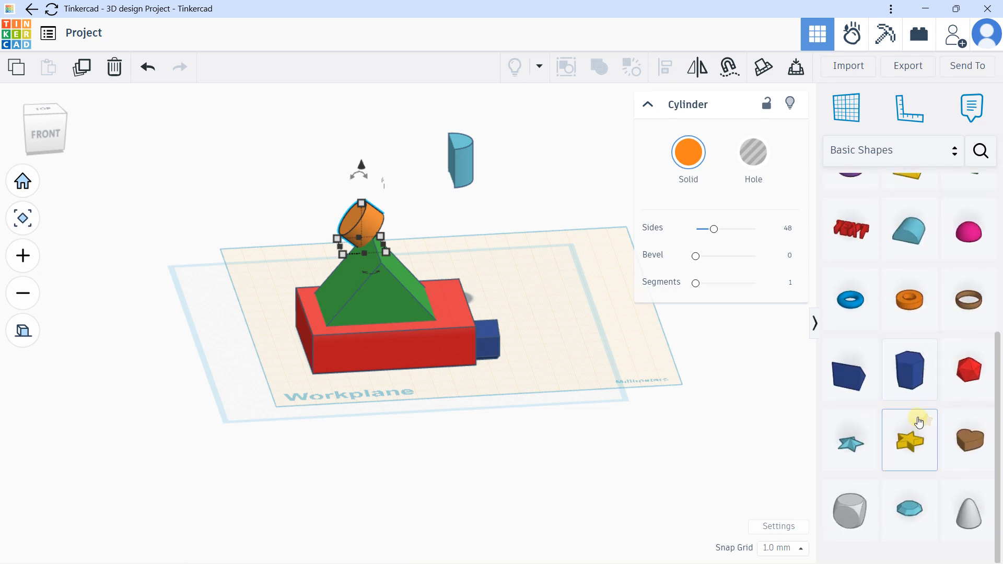
scroll(925, 408, "up", 6)
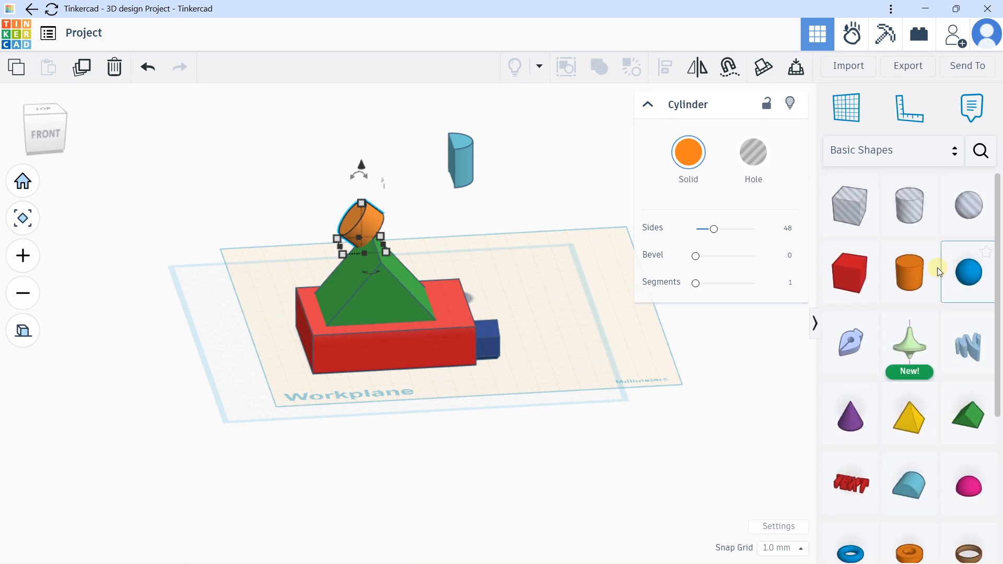
left_click_drag(856, 416, 584, 358)
right_click_drag(585, 358, 575, 314)
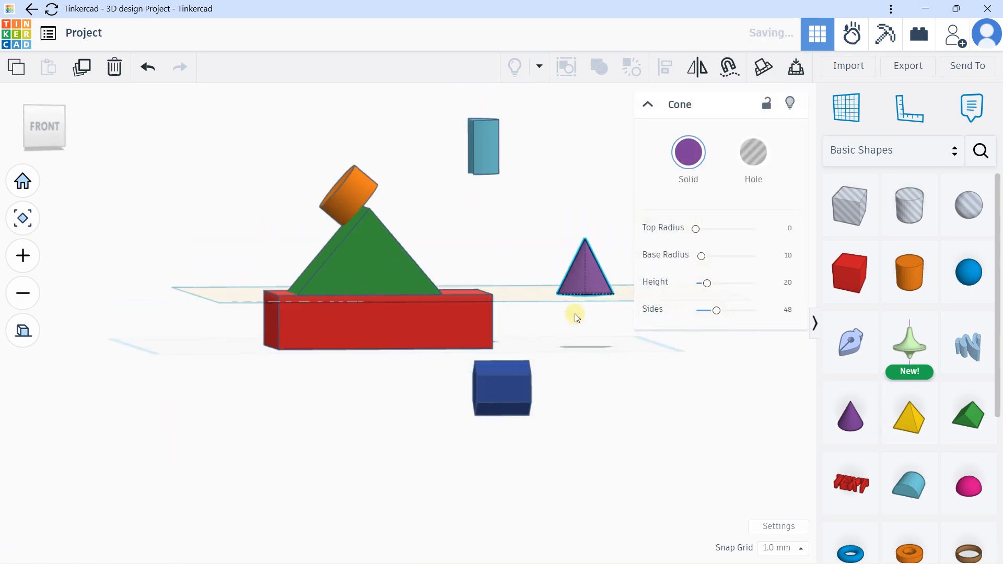
Step: Deselect the cone and return the workplane to the original base plane beneath the box
left_click(58, 134)
left_click_drag(456, 318, 534, 370)
right_click_drag(503, 371, 263, 166)
left_click(223, 175)
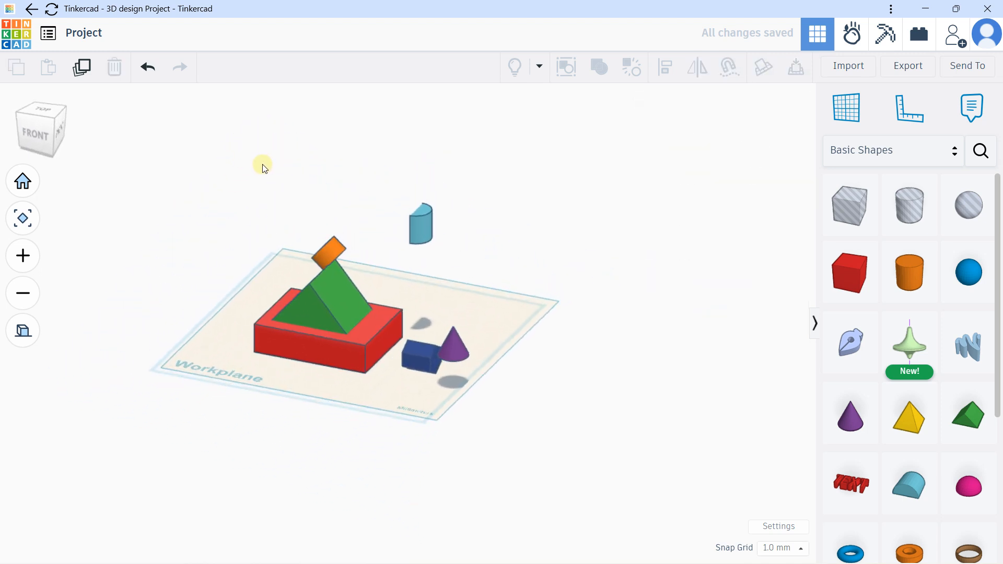
right_click_drag(335, 208, 287, 188)
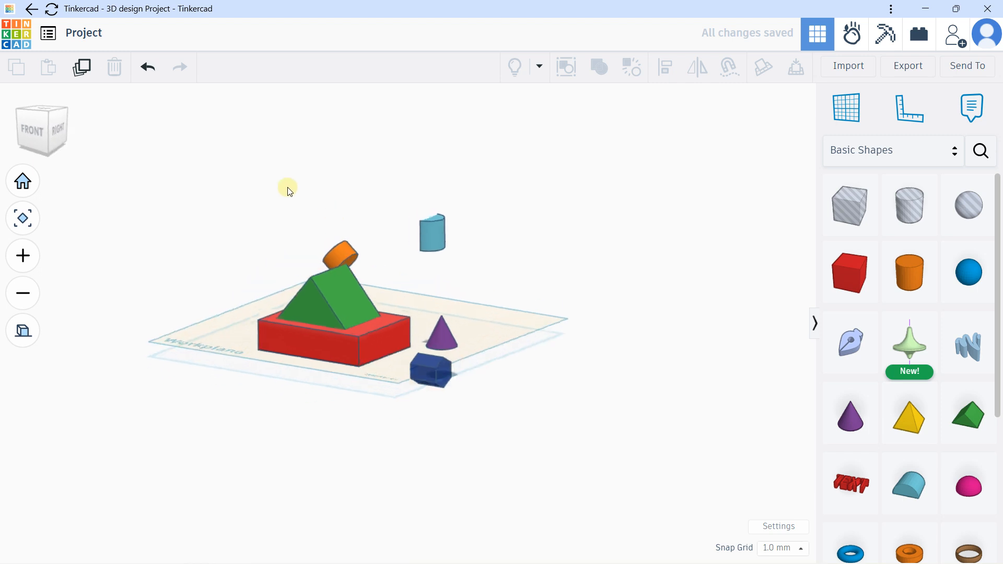
left_click(854, 117)
middle_click_drag(239, 323, 324, 326)
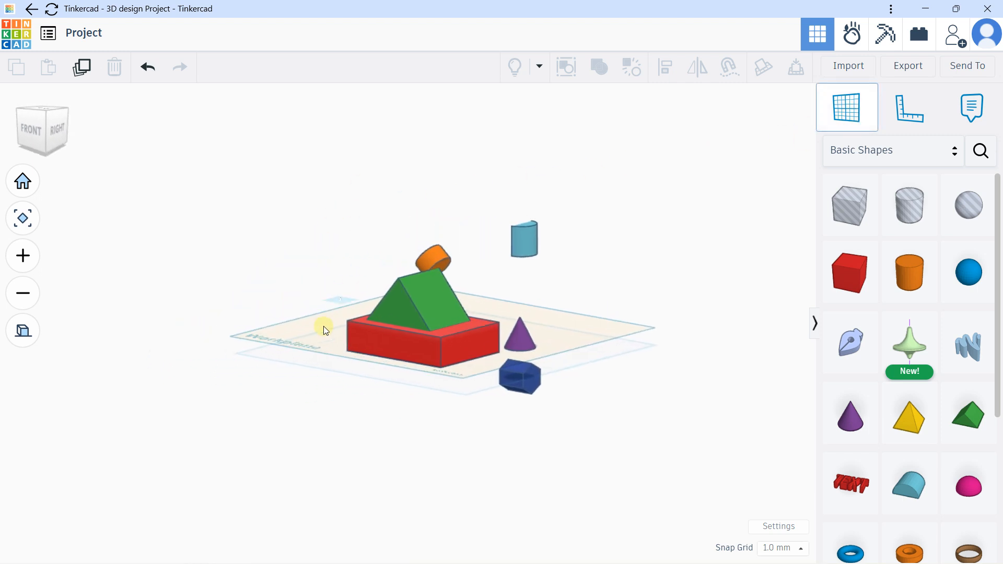
left_click(296, 362)
right_click_drag(412, 405, 408, 382)
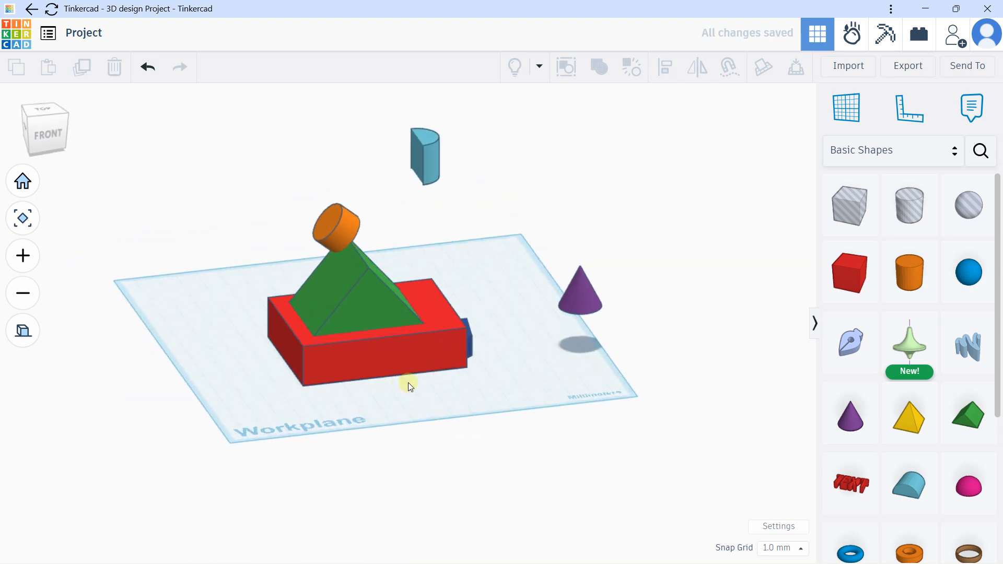
Step: Place a small red Box near the front right of the house and an orange Cylinder to its left on the base plane
left_click_drag(860, 281, 520, 409)
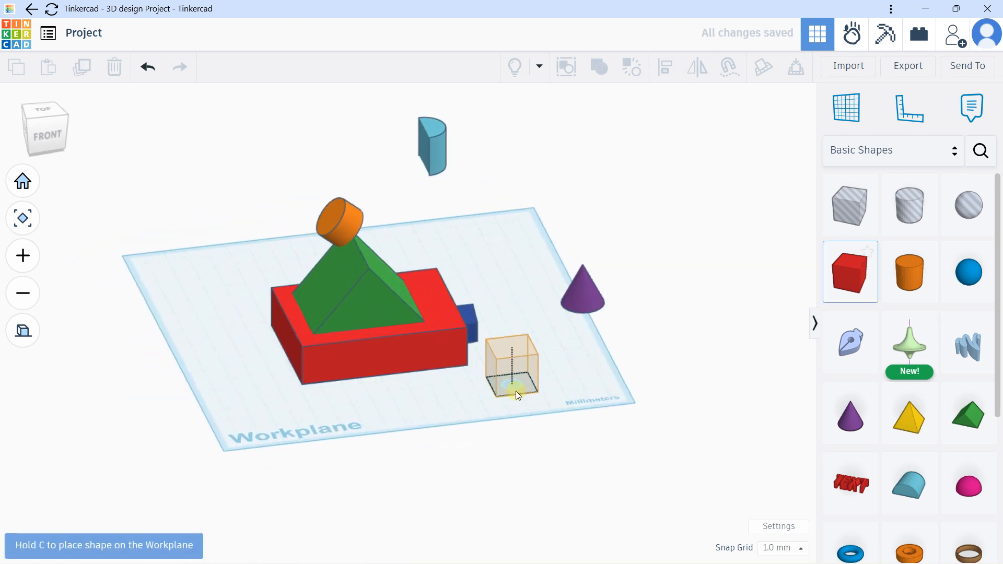
left_click_drag(582, 372, 582, 372)
left_click_drag(920, 282, 232, 378)
right_click_drag(472, 353, 498, 387)
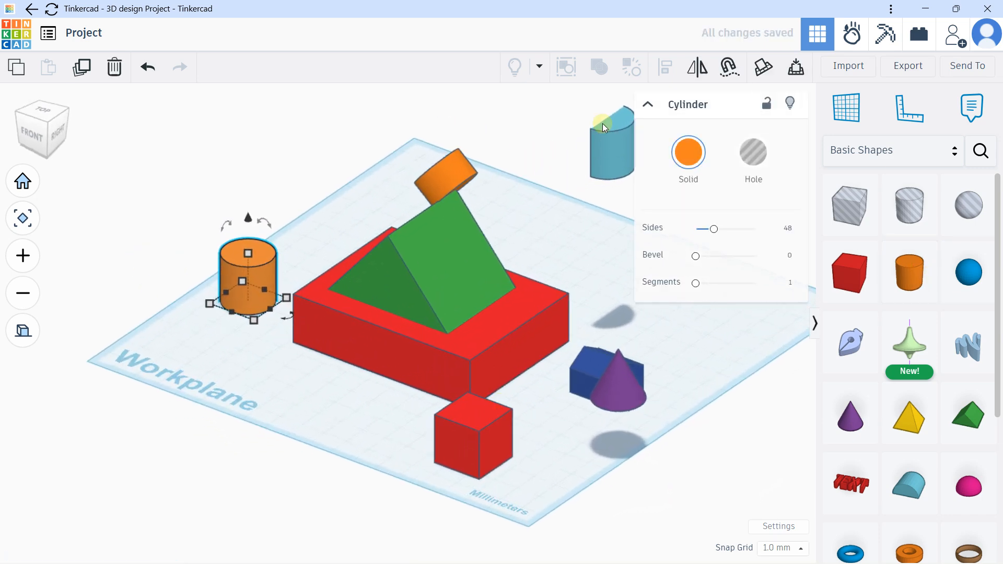
Step: Move the floating Round Roof horizontally, parallel to the base plane, and check its position from several sides
middle_click_drag(453, 158, 417, 155)
left_click_drag(422, 155, 466, 189)
right_click_drag(467, 189, 652, 195)
mouse_move(347, 194)
left_mouse_down()
mouse_move(121, 199)
mouse_move(450, 258)
mouse_move(284, 152)
mouse_move(116, 273)
mouse_move(385, 208)
mouse_move(589, 287)
mouse_move(273, 195)
mouse_move(143, 203)
mouse_move(351, 205)
mouse_move(419, 273)
mouse_move(354, 306)
mouse_move(344, 184)
left_mouse_up()
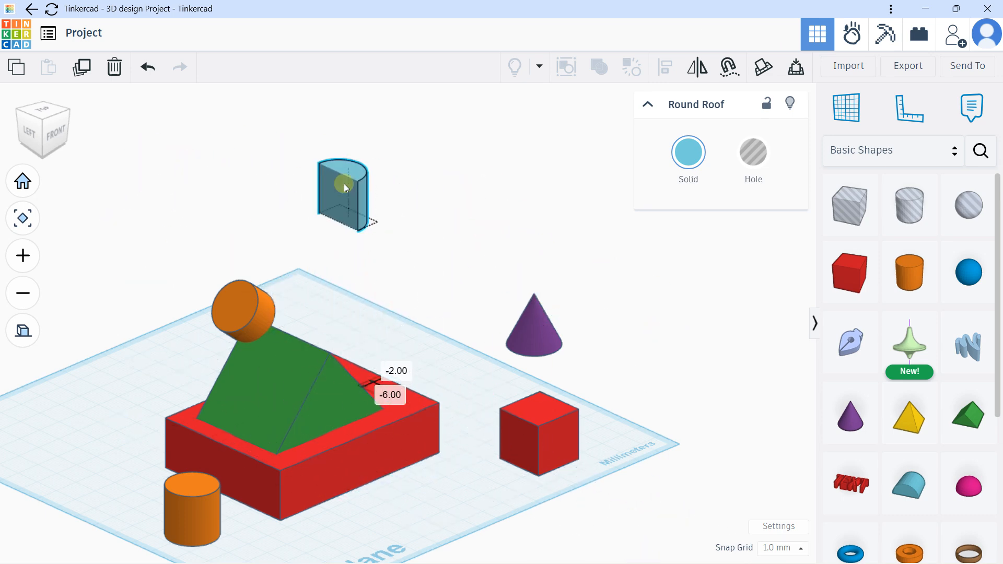
right_click_drag(287, 193, 407, 173)
left_click_drag(406, 173, 386, 199)
right_click_drag(397, 215, 381, 278)
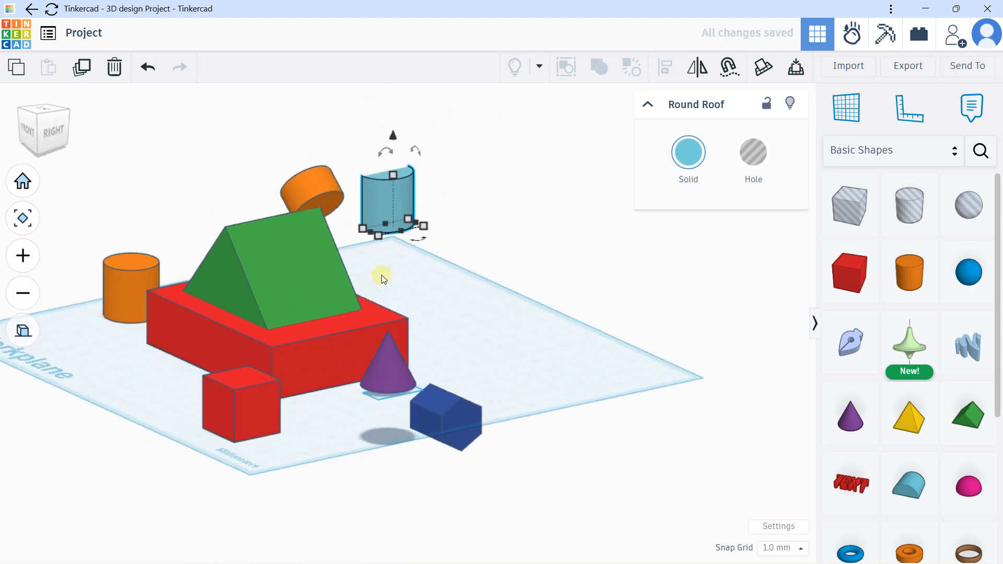
Step: Move the blue Polygon away from beside the cone to the far side of the house and check its position from another angle
left_click_drag(441, 401, 496, 198)
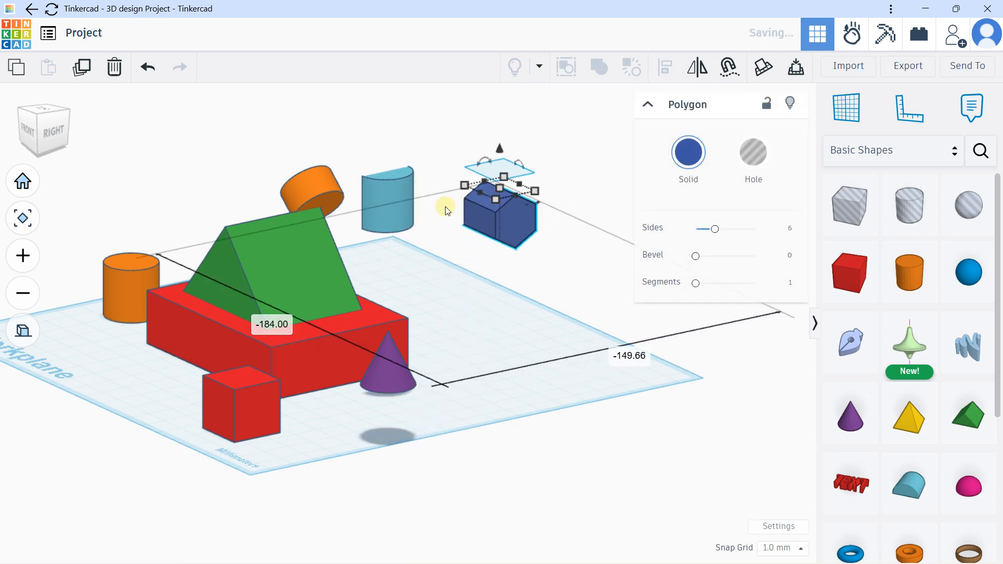
scroll(447, 209, "down", 5)
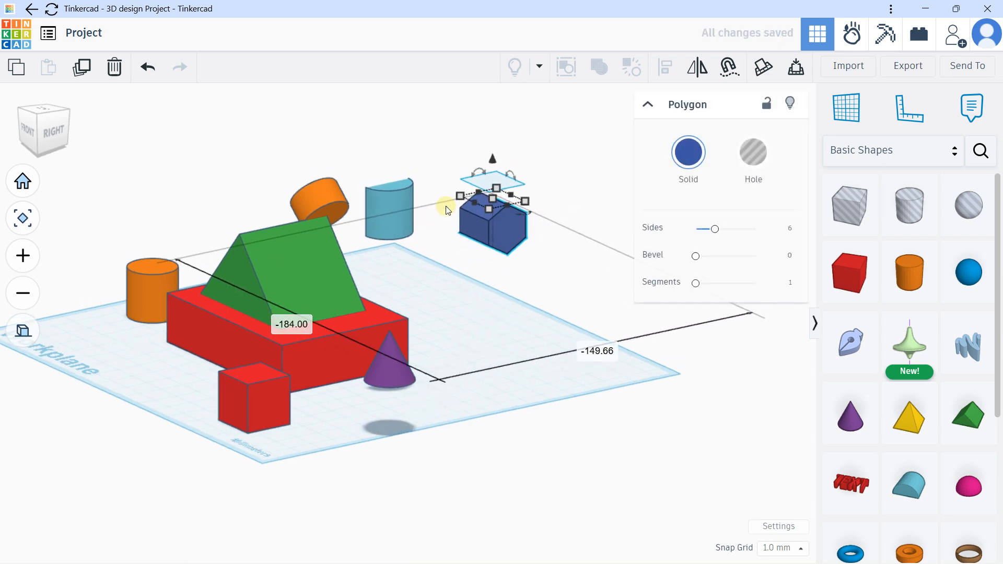
scroll(408, 317, "up", 2)
left_click(406, 315)
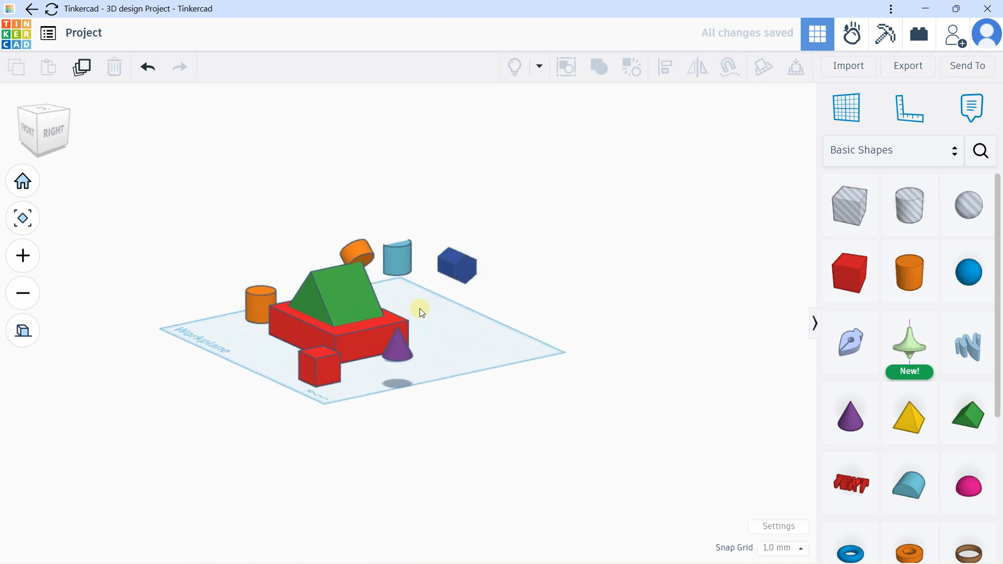
right_click_drag(420, 308, 310, 300)
scroll(397, 296, "up", 2)
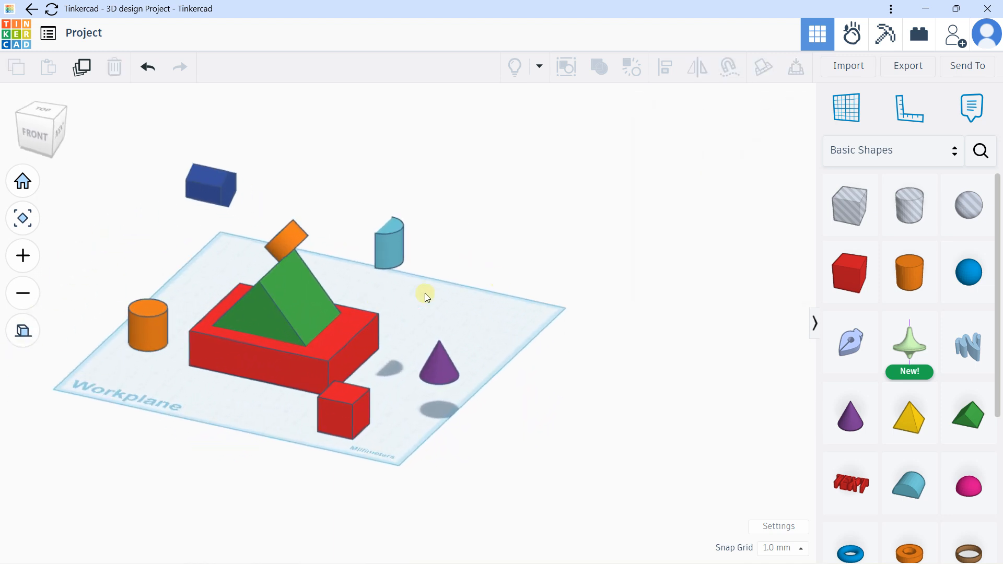
Step: Set the workplane on the side of the Round Roof and on the front face of the green roof
left_click(846, 108)
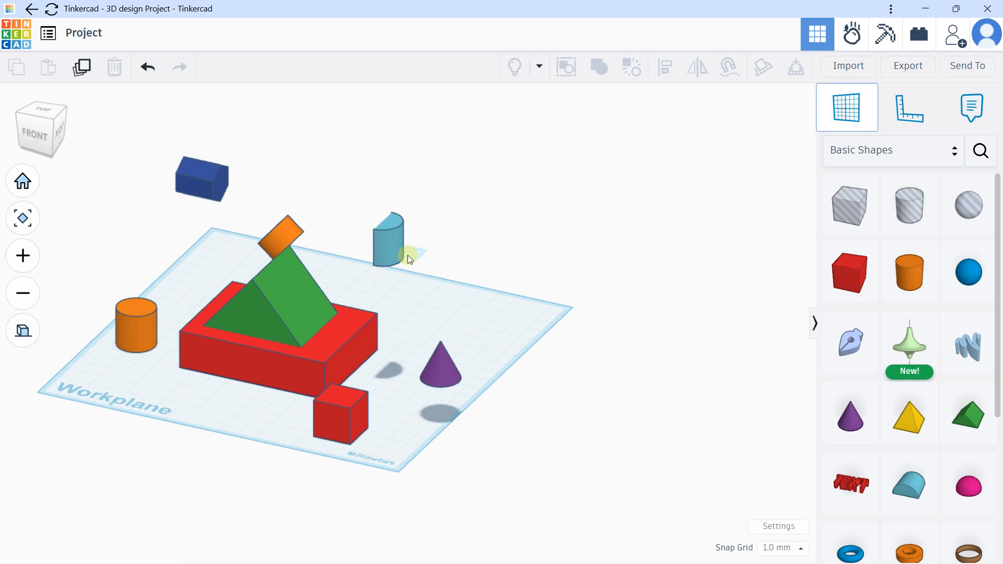
left_click(391, 245)
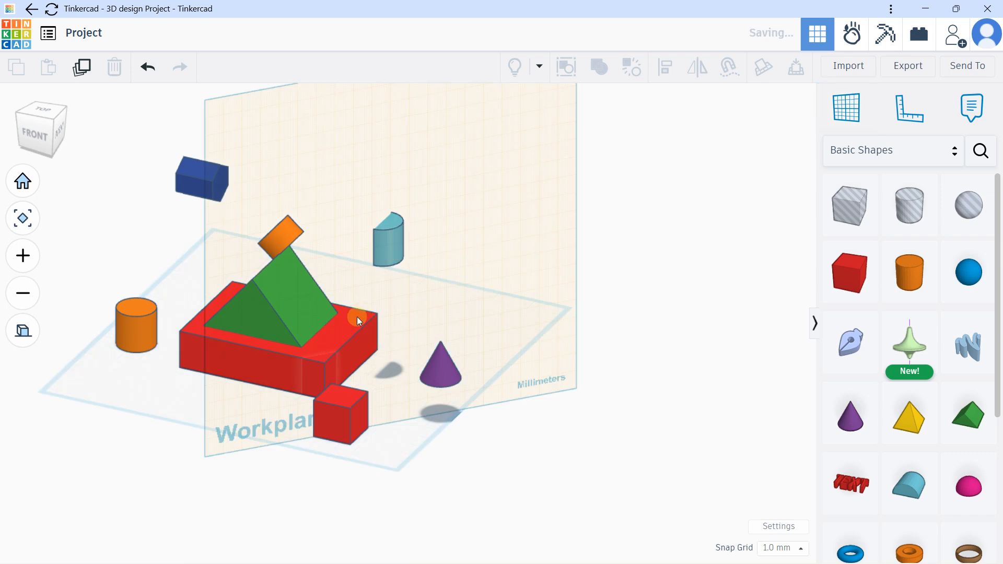
left_click(845, 120)
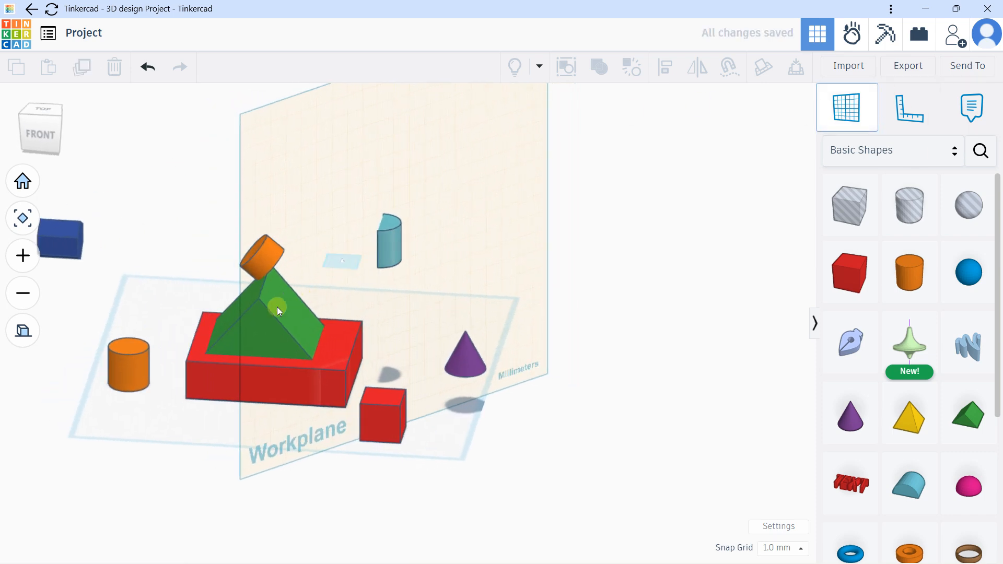
left_click(252, 336)
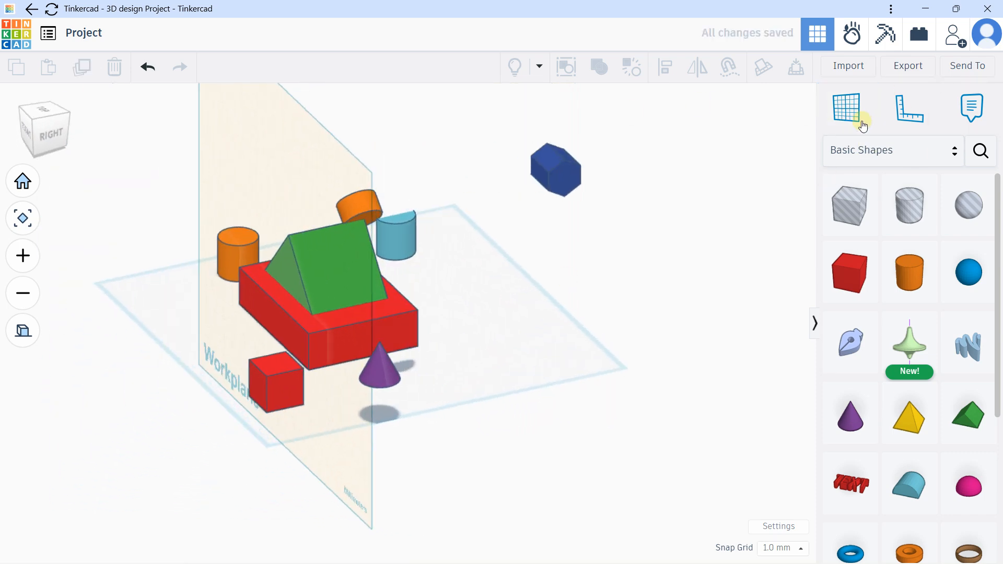
Step: Set the workplane on the cone's slanted side and on the top face of the orange cylinder standing beside the house
left_click(857, 118)
left_click(383, 379)
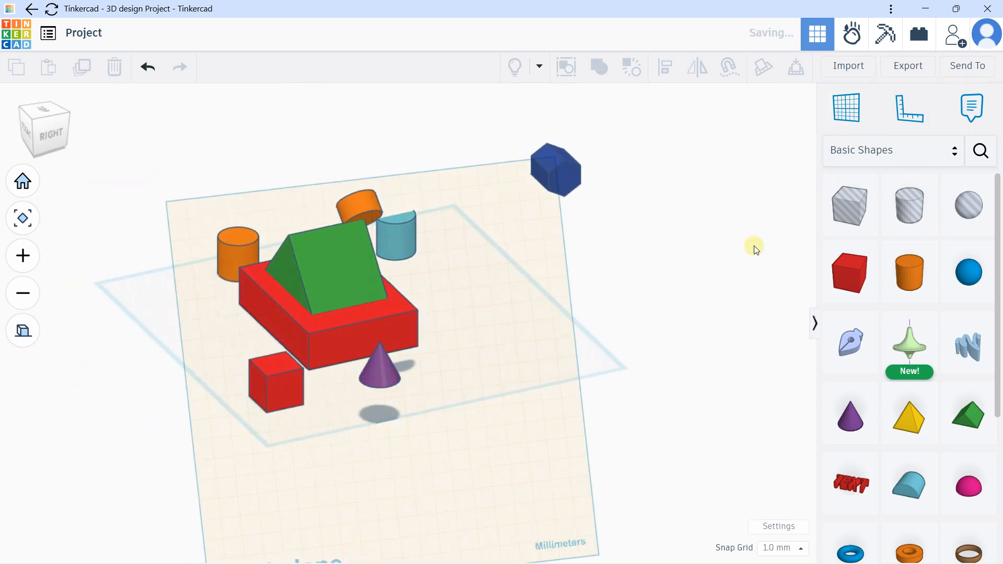
left_click(847, 108)
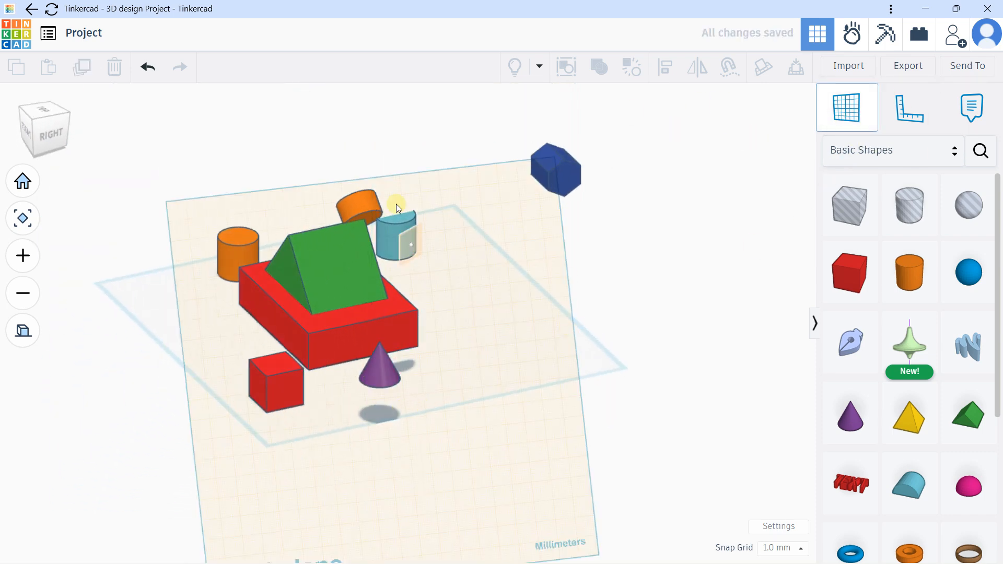
left_click(236, 233)
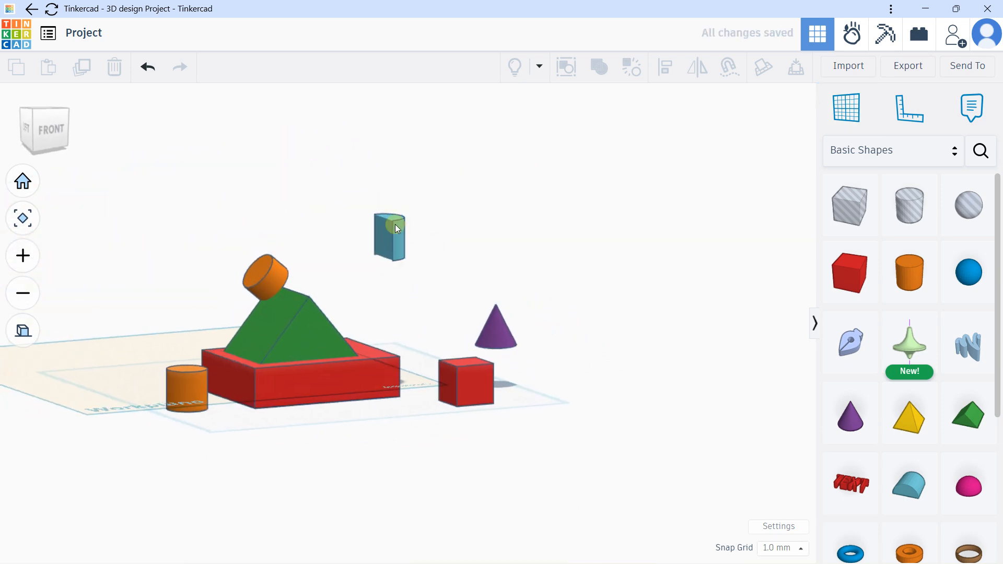
Step: Return the workplane to the original base plane
right_click_drag(392, 228, 478, 288)
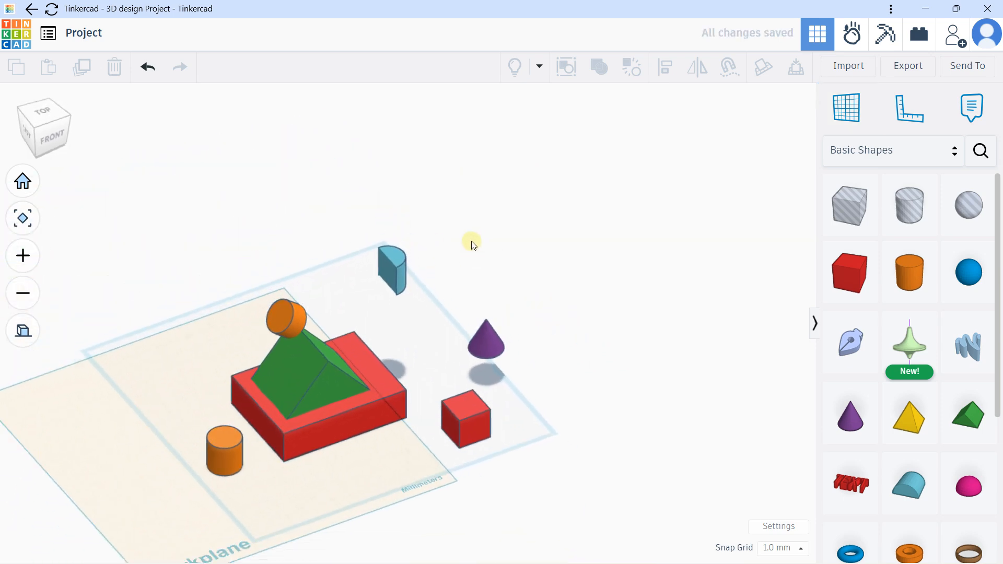
scroll(472, 241, "down", 2)
left_click(860, 121)
left_click(505, 401)
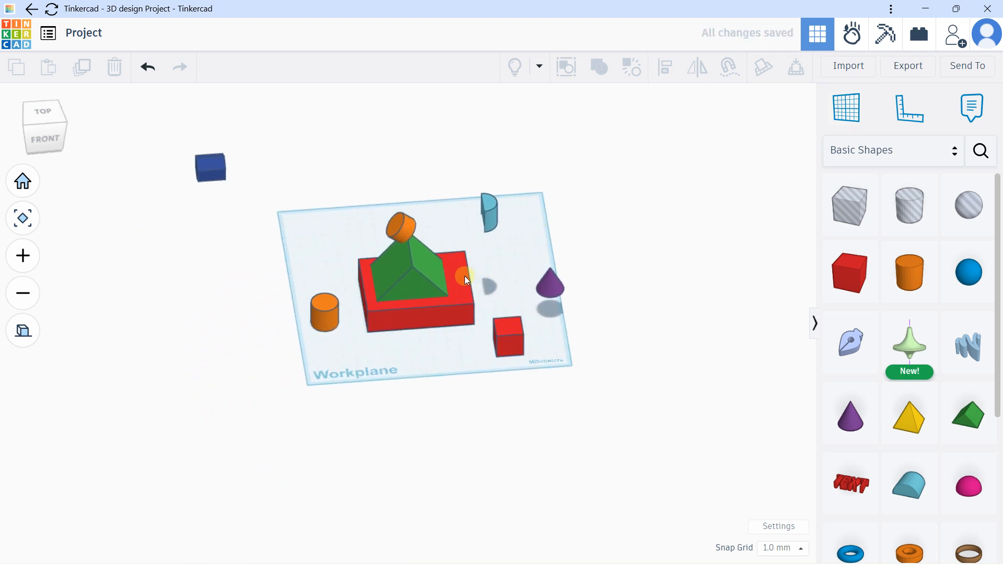
Step: Delete the cylinder on the roof, the green roof, the large red box and the orange cylinder beside it
right_click_drag(478, 270, 391, 215)
left_click(393, 222)
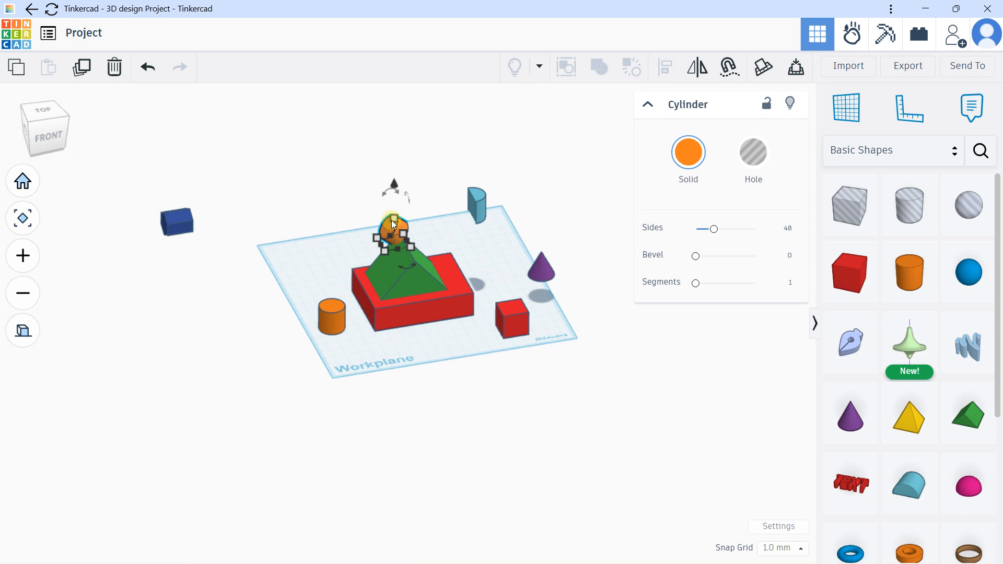
key("Delete")
left_click(403, 254)
key("Delete")
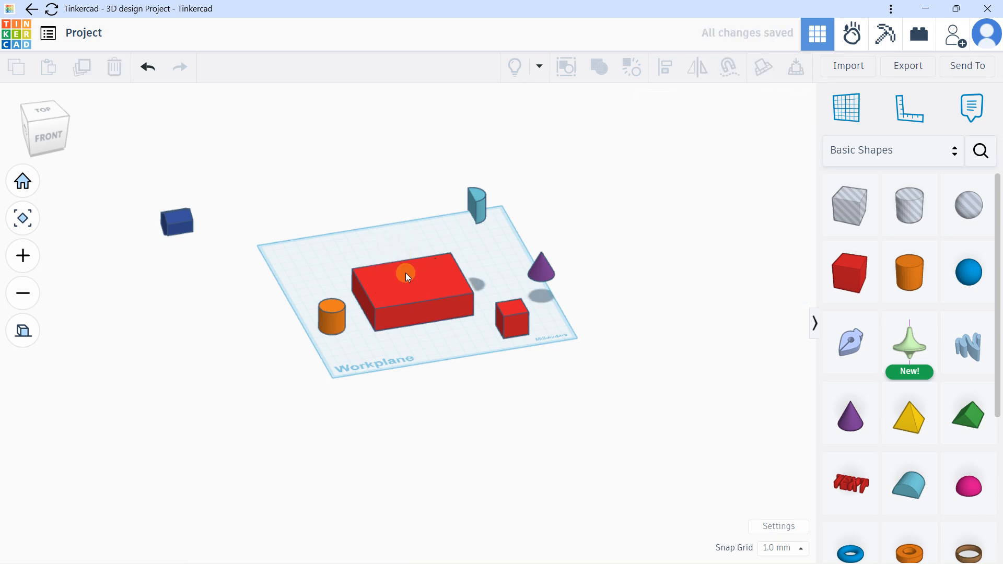
left_click(406, 274)
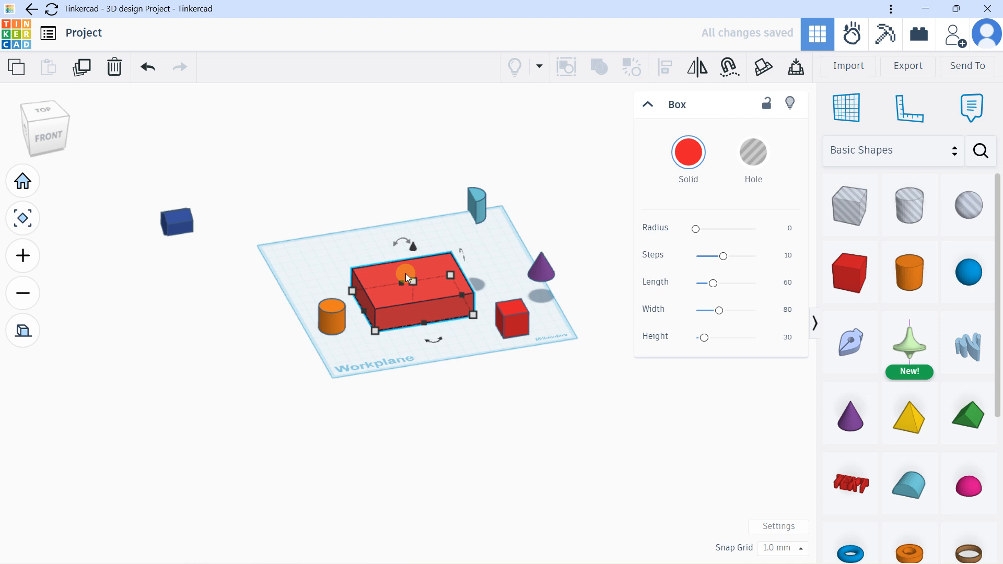
key("Delete")
left_click(335, 313)
key("Delete")
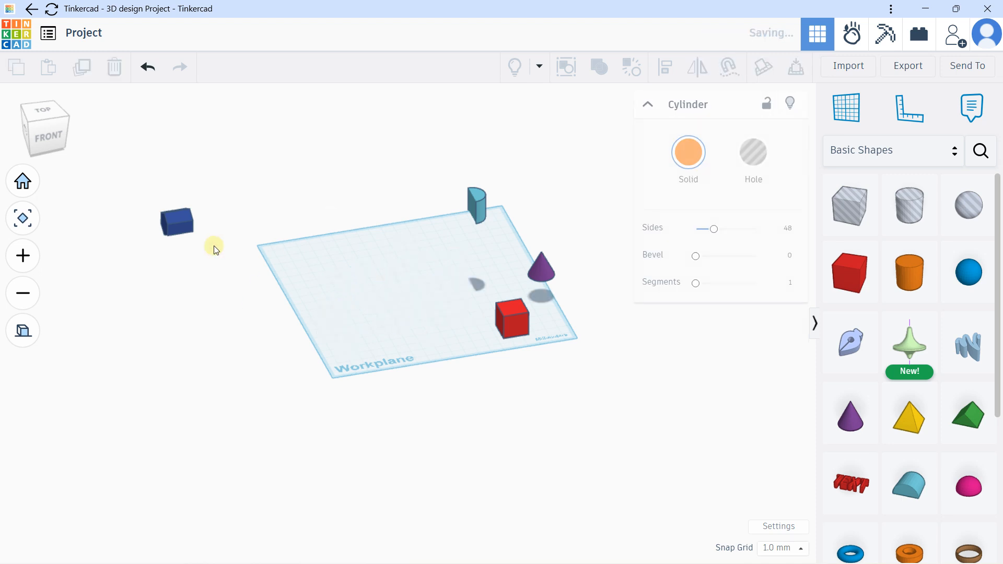
Step: Delete the remaining blue Polygon, Round Roof, purple cone and small red box to clear the workplane
left_click(177, 218)
scroll(500, 294, "up", 2)
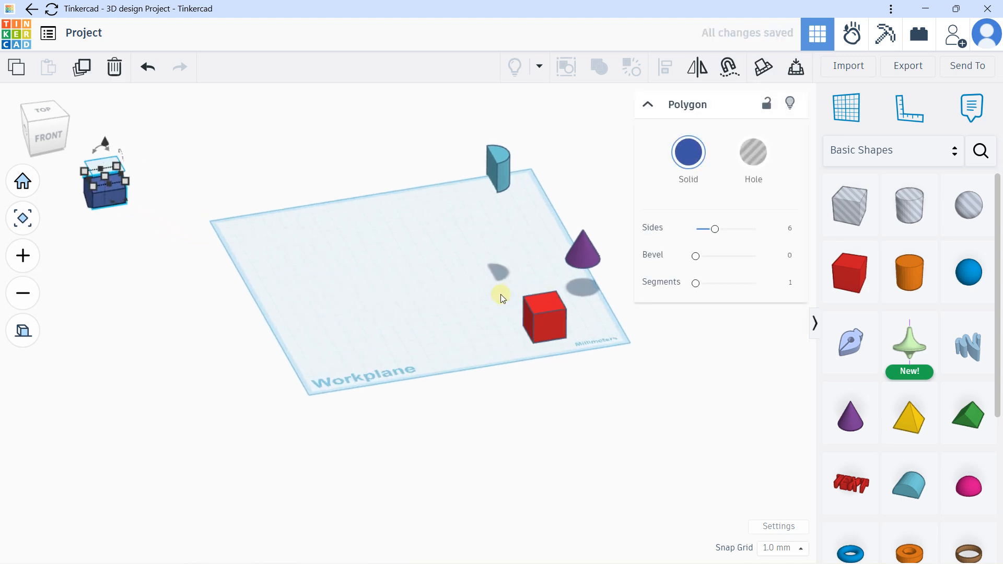
key("Delete")
left_click(507, 158)
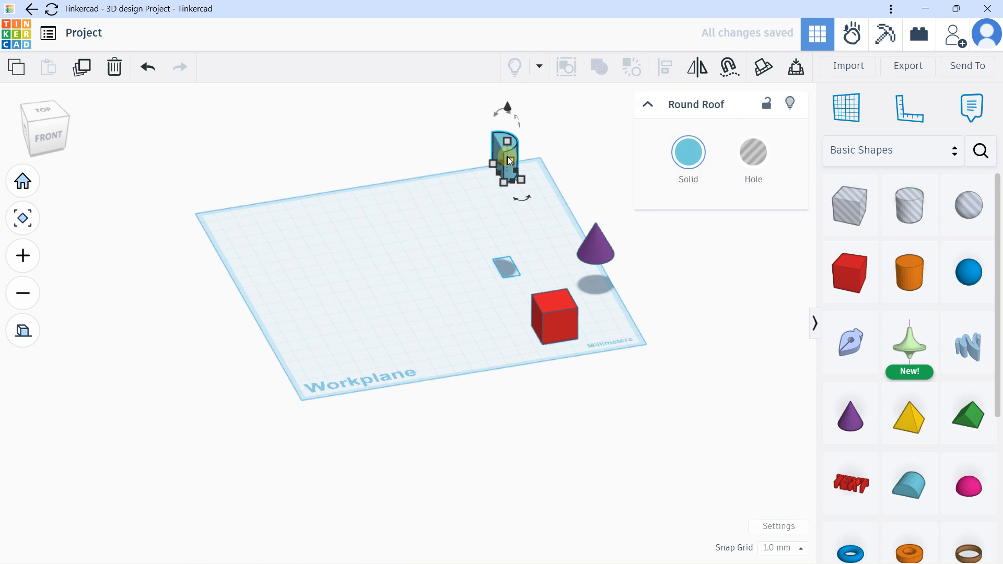
mouse_move(496, 158)
key("Delete")
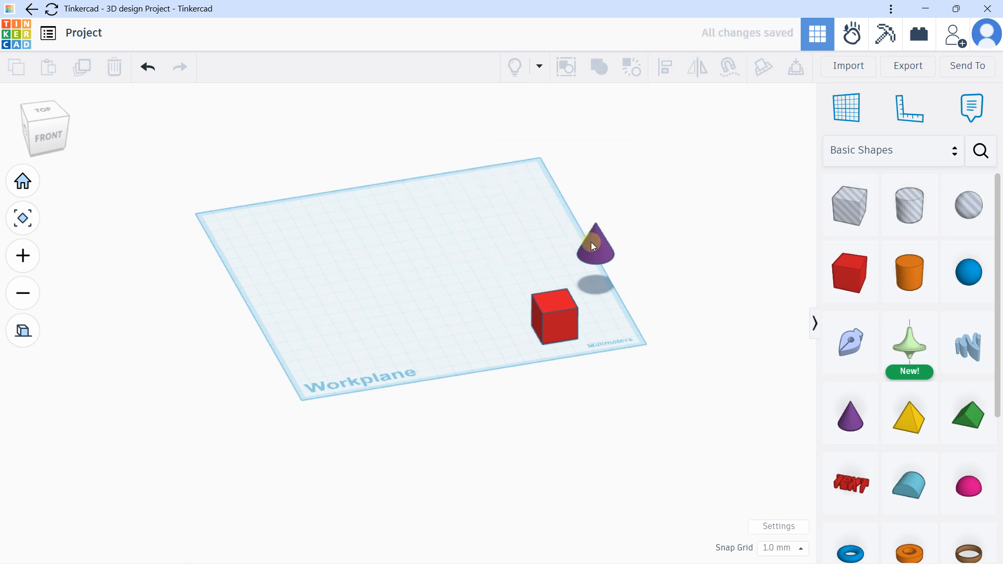
left_click(591, 243)
key("Delete")
left_click(570, 306)
key("Delete")
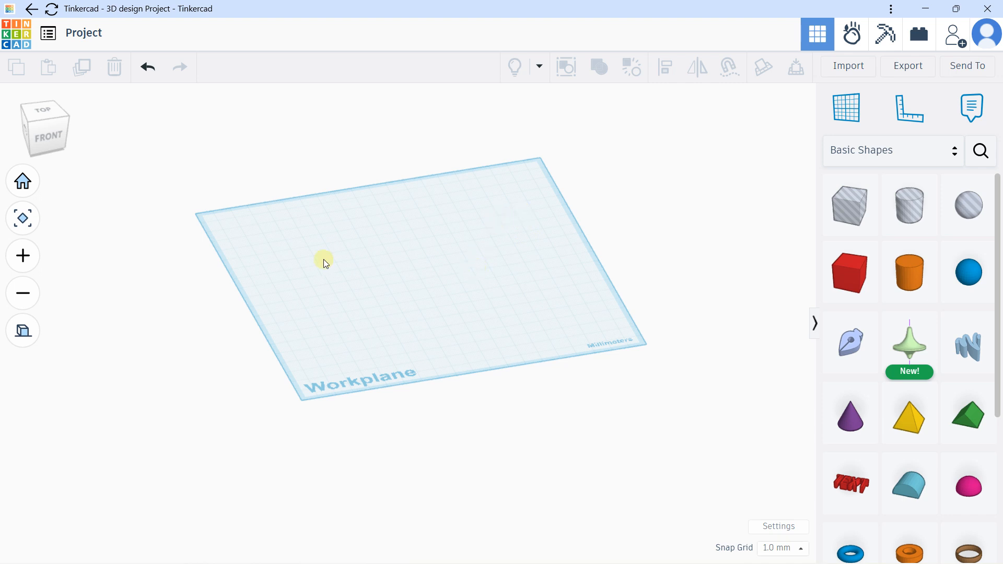
Step: Switch the view from orthographic to perspective and orbit around the empty workplane
left_click(23, 331)
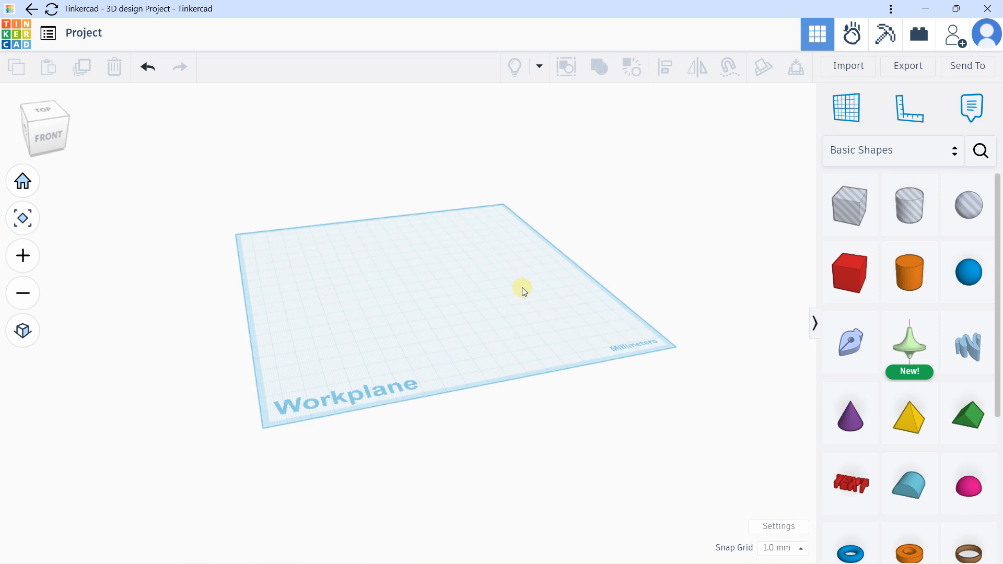
right_click_drag(516, 281, 449, 279)
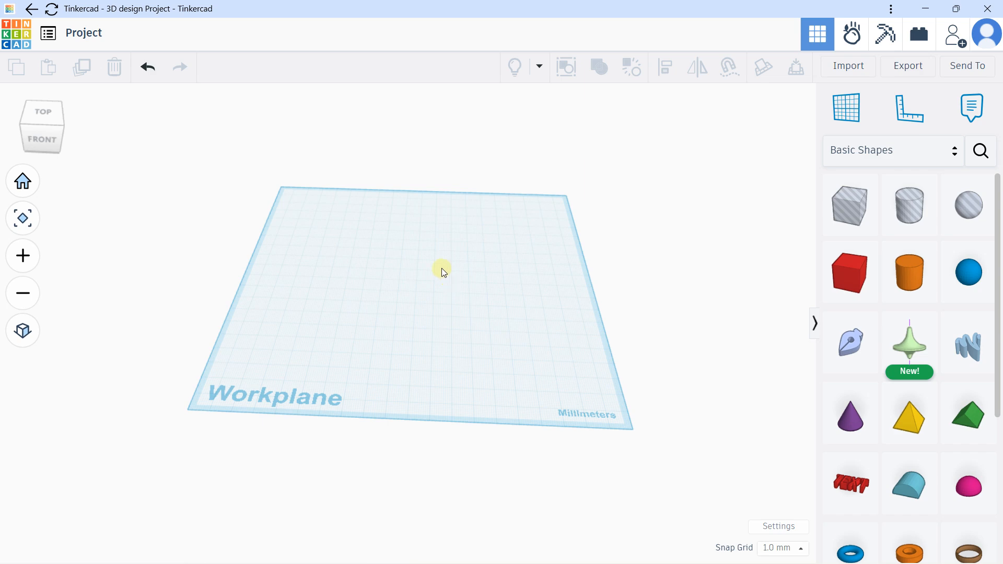
right_click_drag(441, 268, 417, 230)
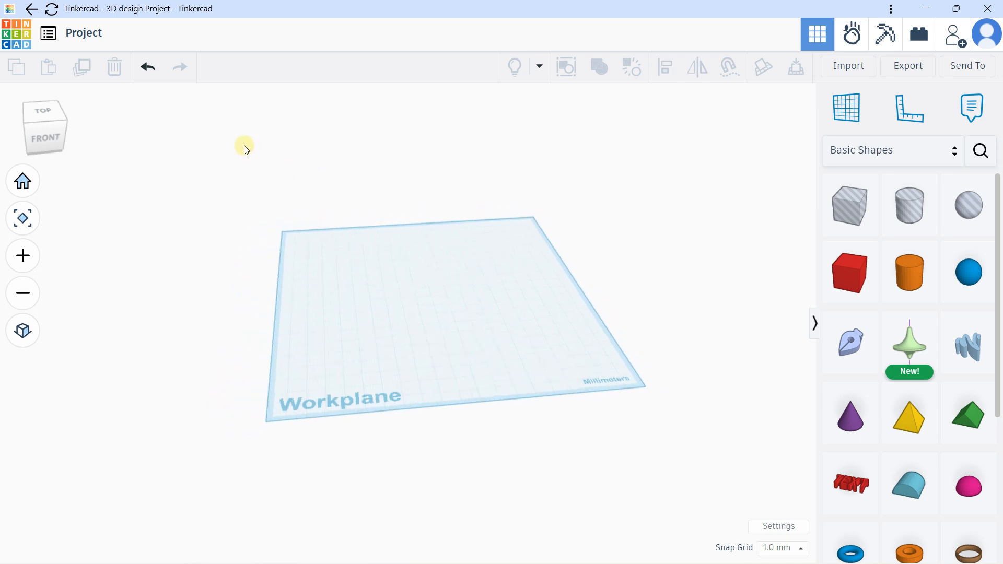